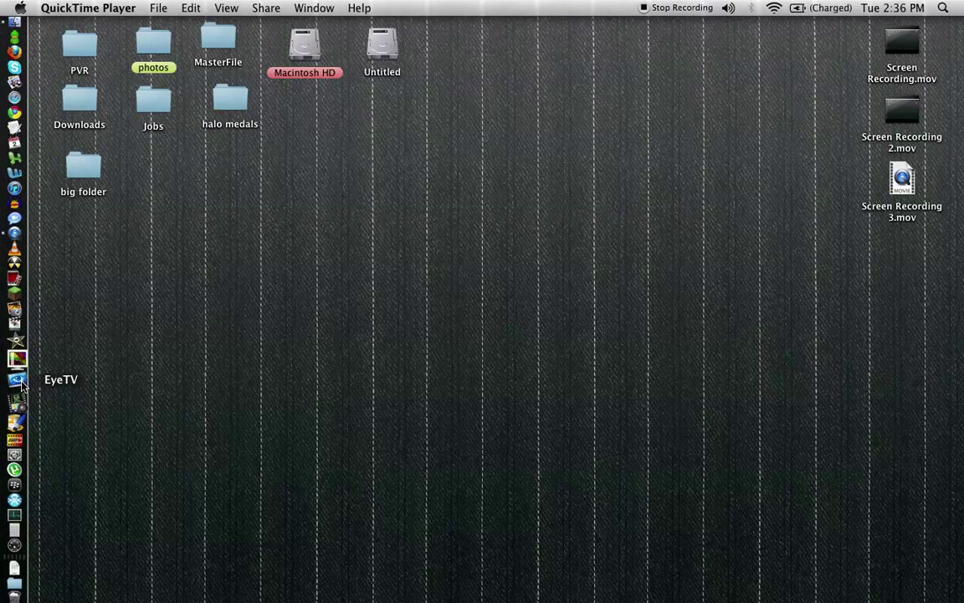
# Launch EyeTV from the Dock so its Programs window and live input appear.
pyautogui.click(18, 381)
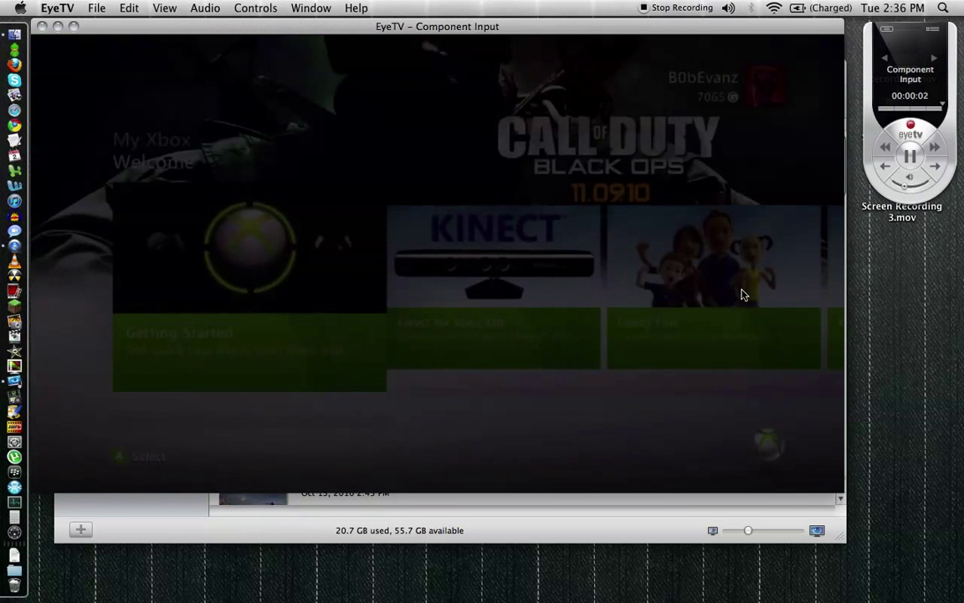
pyautogui.moveTo(442, 237)
pyautogui.click(443, 531)
pyautogui.scroll(-2, 430, 345)
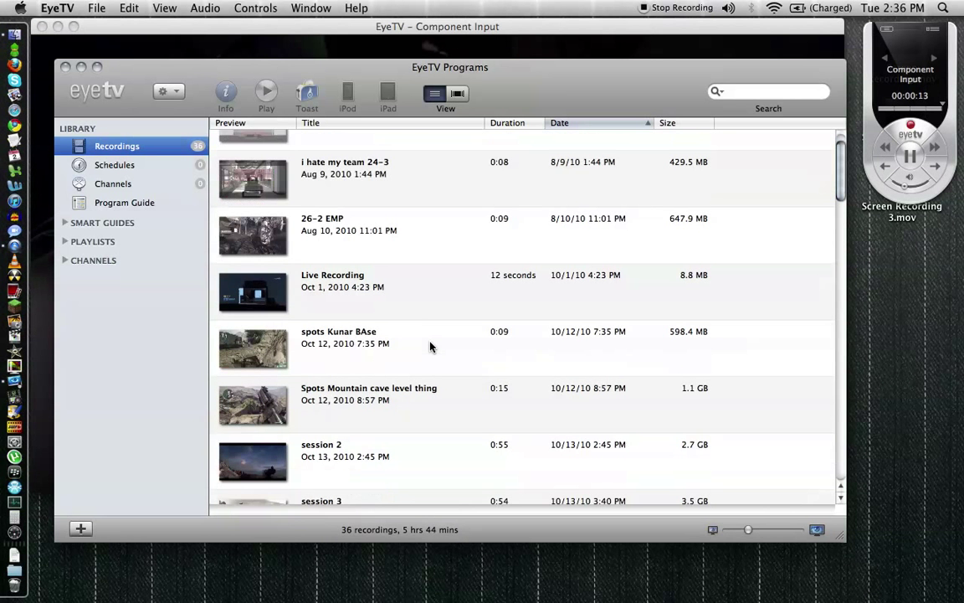
pyautogui.scroll(-10, 430, 346)
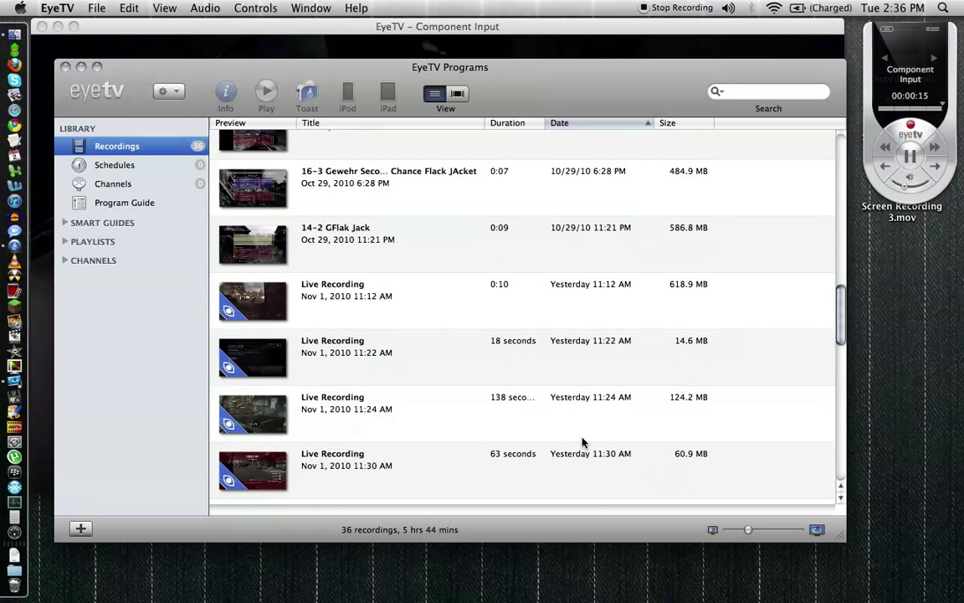
pyautogui.scroll(-5, 465, 434)
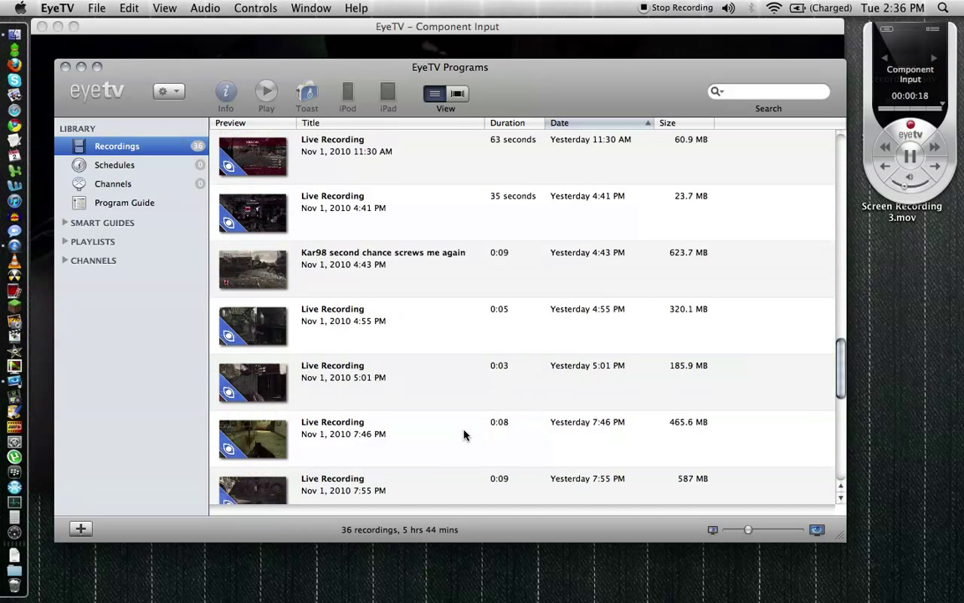
pyautogui.scroll(-2, 465, 434)
pyautogui.scroll(-7, 465, 434)
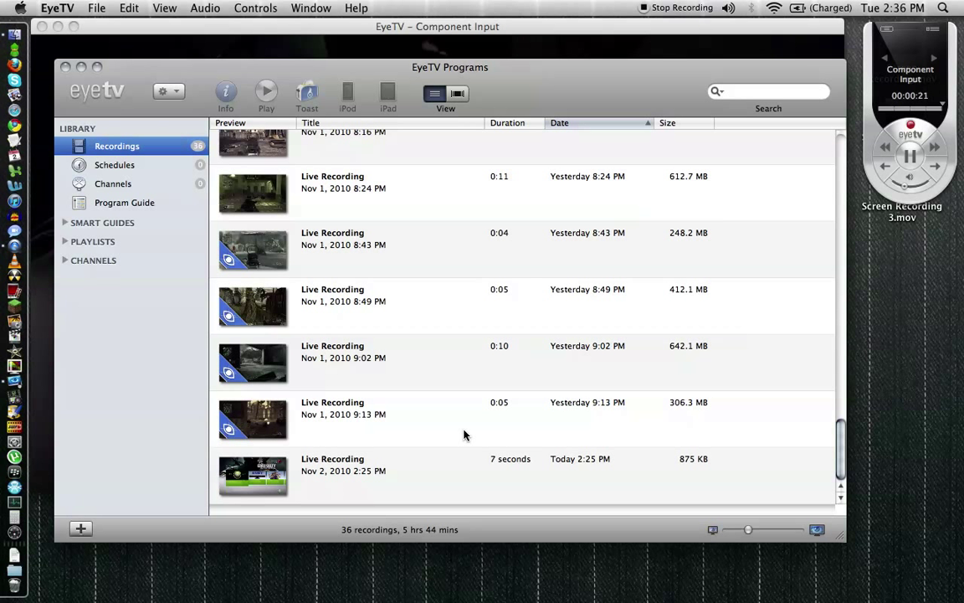
pyautogui.click(540, 41)
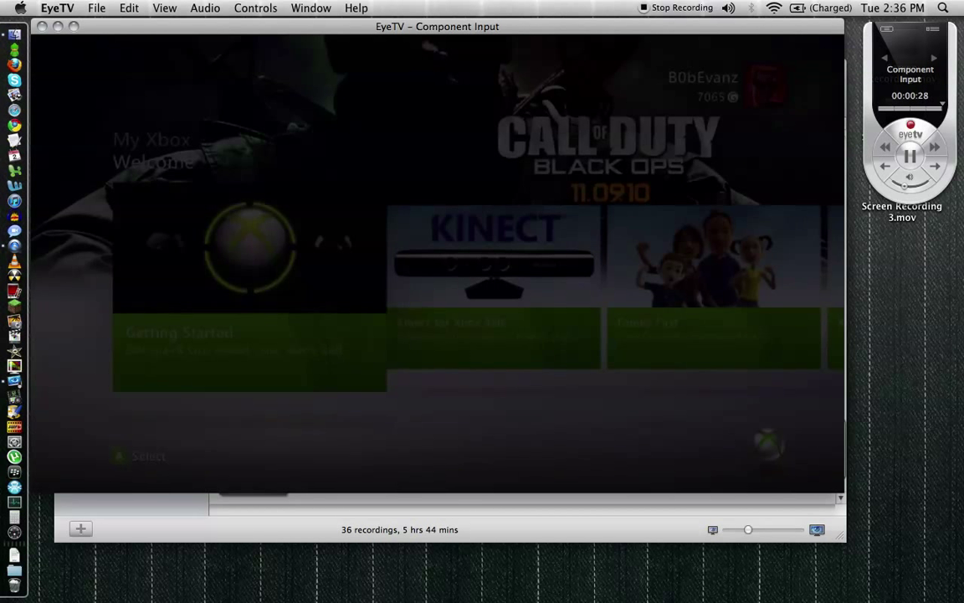
# Record a 4-second clip of the live input, then return to the Recordings library.
pyautogui.click(910, 126)
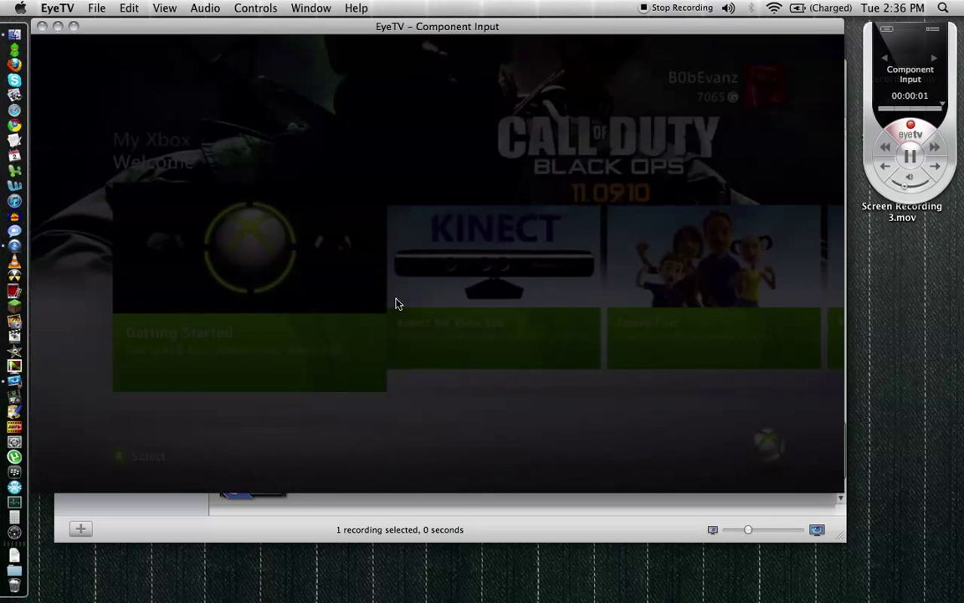
pyautogui.click(903, 134)
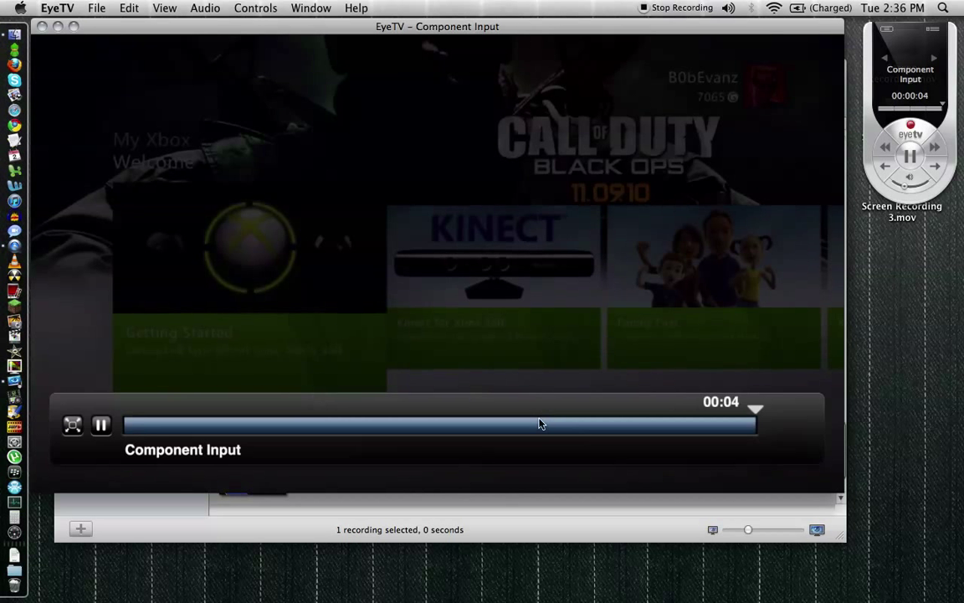
pyautogui.click(437, 534)
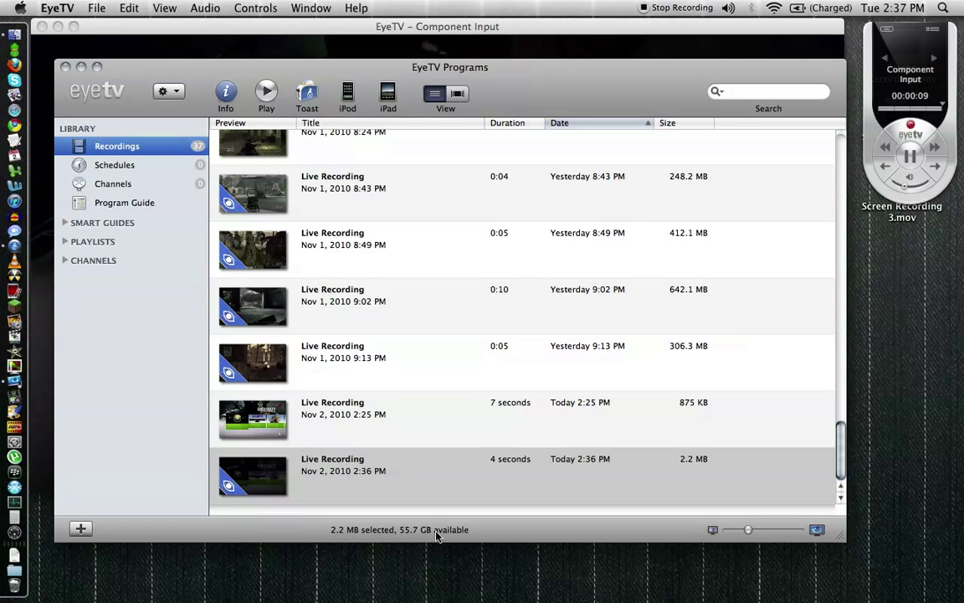
# Play back the new Nov 2 2:36 PM recording, then return to the live feed.
pyautogui.click(376, 483)
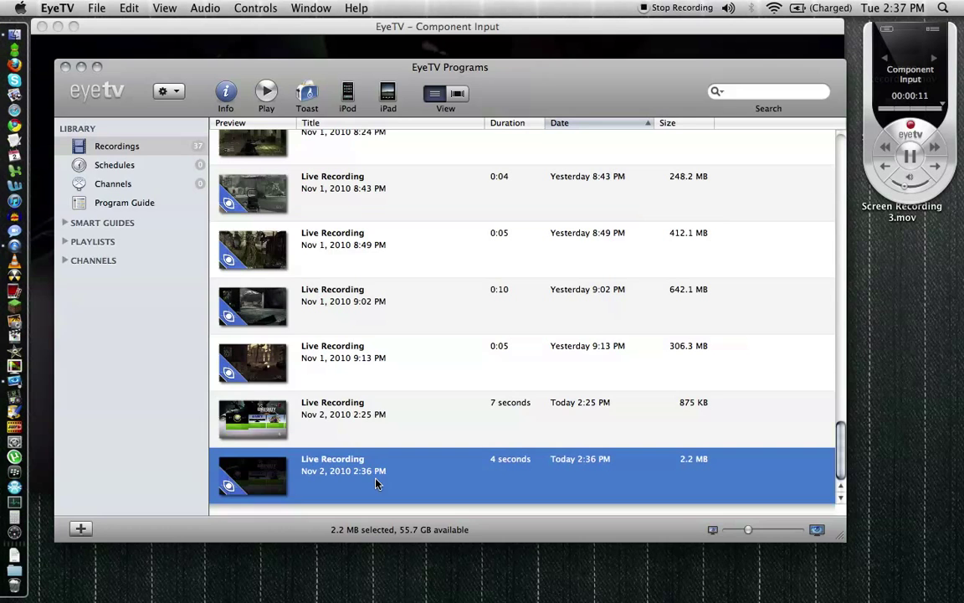
pyautogui.doubleClick(376, 483)
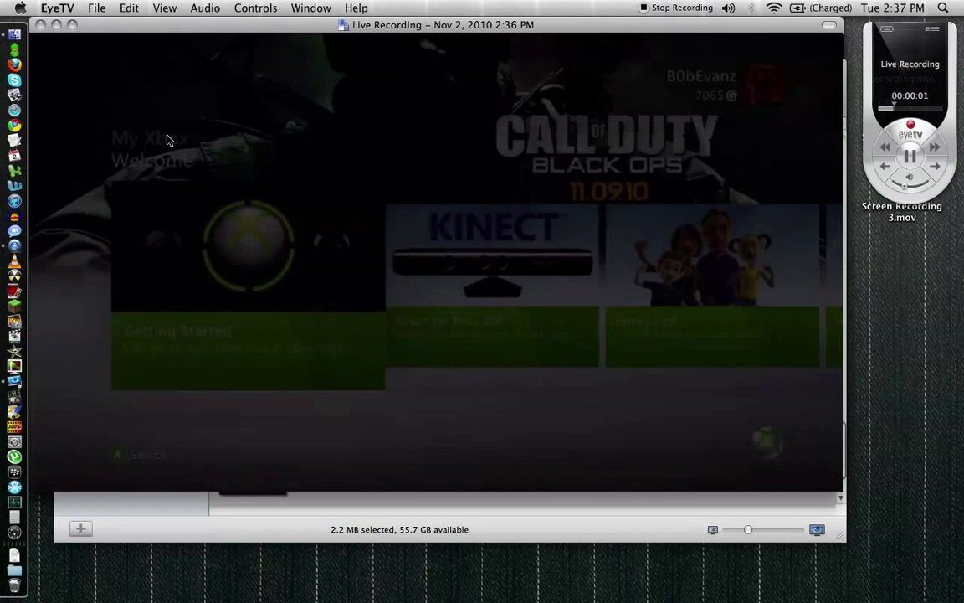
pyautogui.click(40, 25)
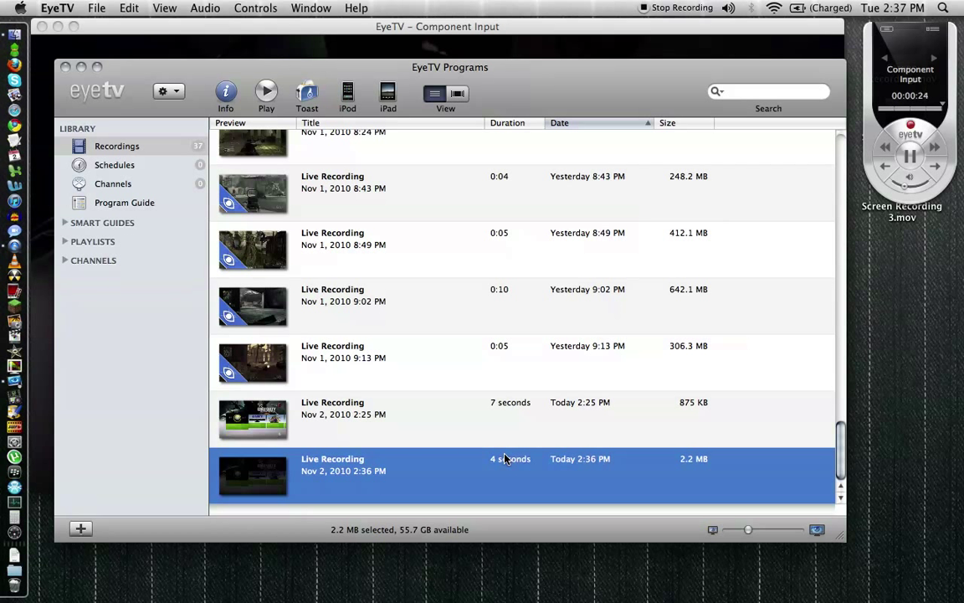
pyautogui.click(470, 26)
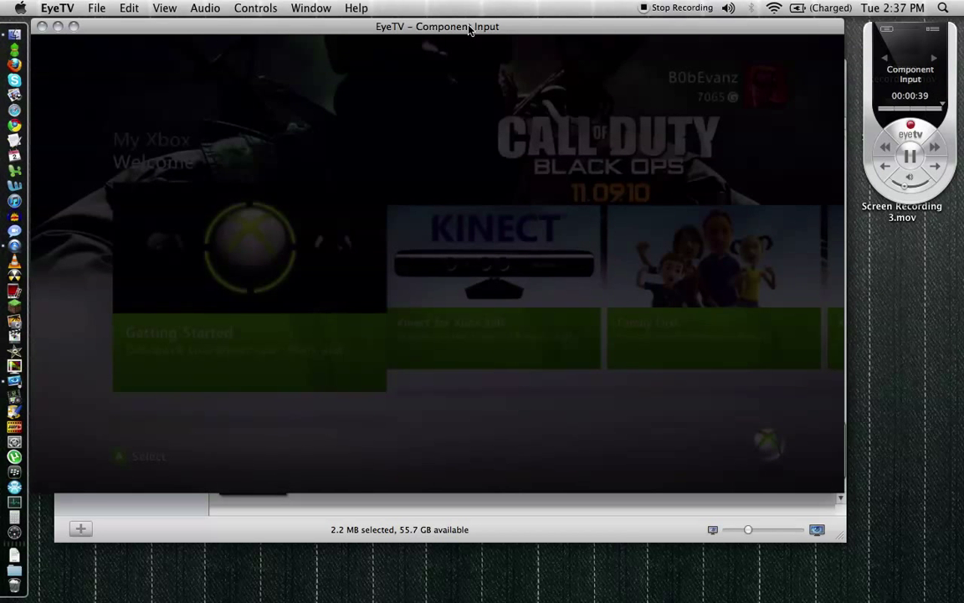
# Close the live input window and select the 'Kar98 second chance screws me again' recording.
pyautogui.press('super+w')
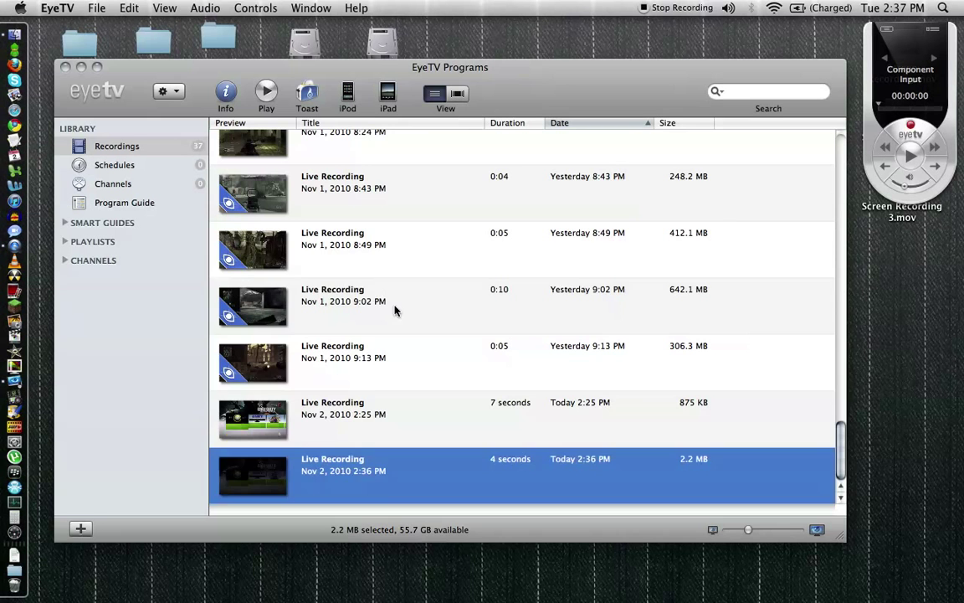
pyautogui.click(386, 326)
pyautogui.scroll(10, 386, 326)
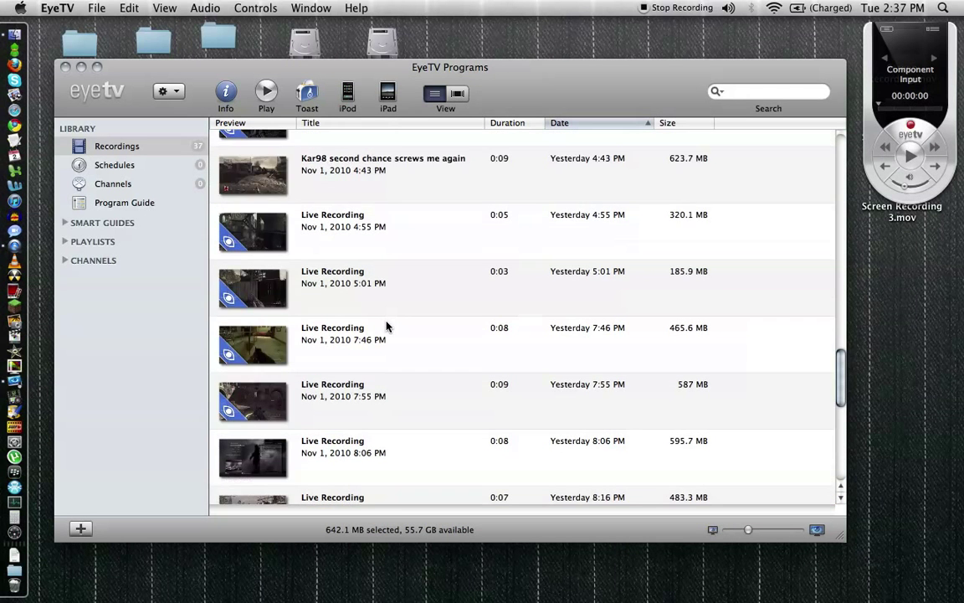
pyautogui.scroll(4, 386, 325)
pyautogui.click(387, 326)
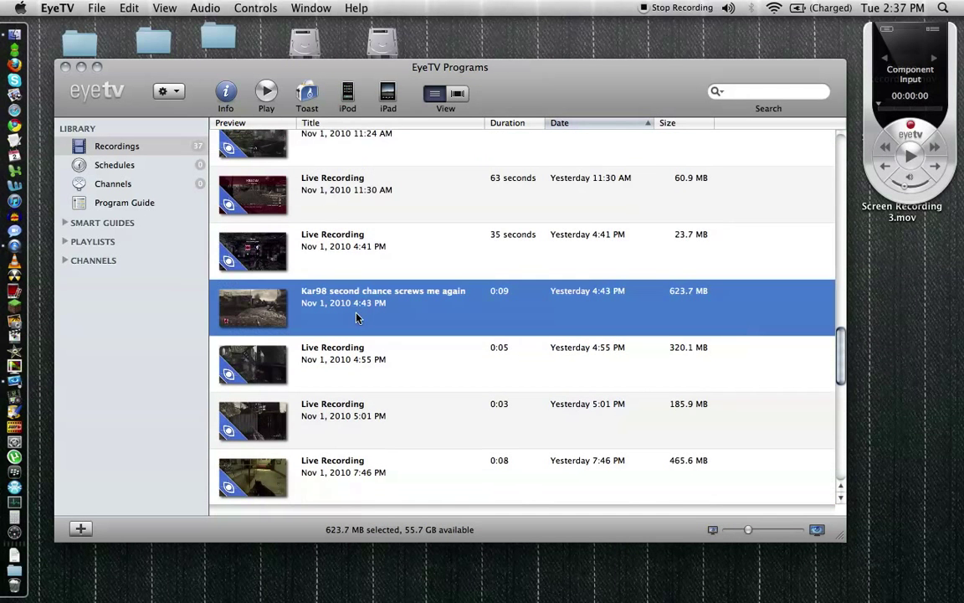
pyautogui.click(381, 247)
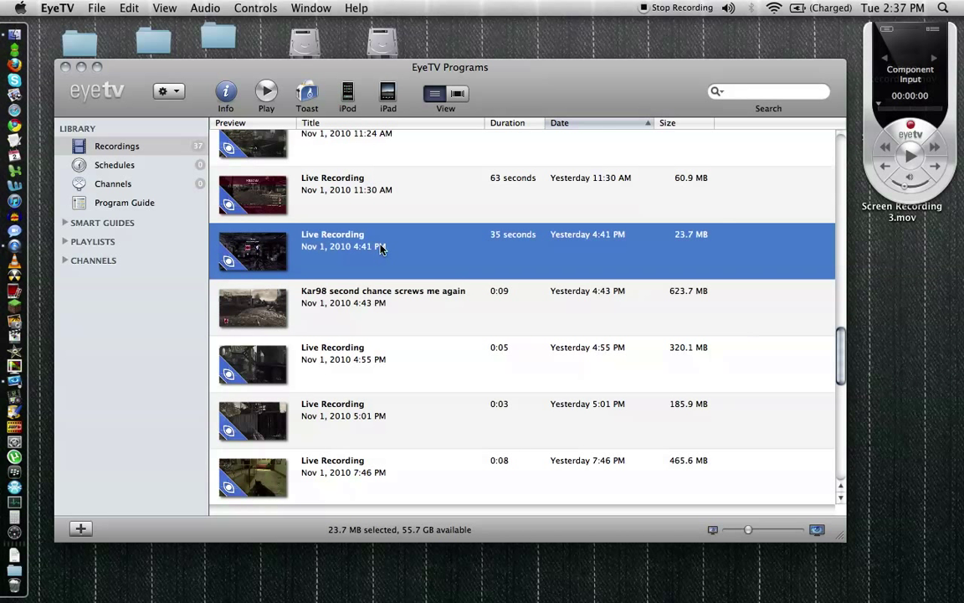
pyautogui.click(386, 304)
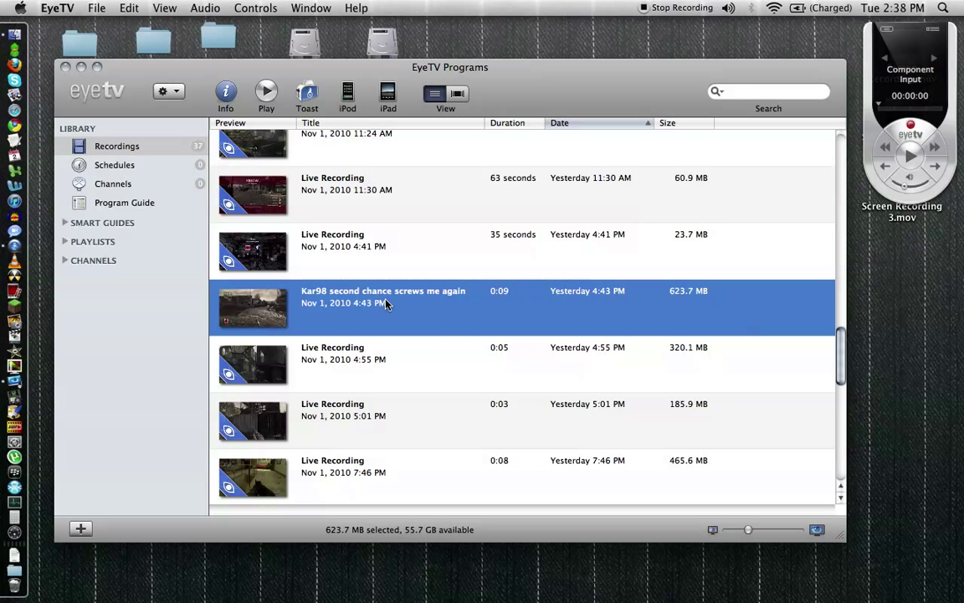
# Preview the Kar98 recording, then choose Export… from its context menu.
pyautogui.rightClick(386, 304)
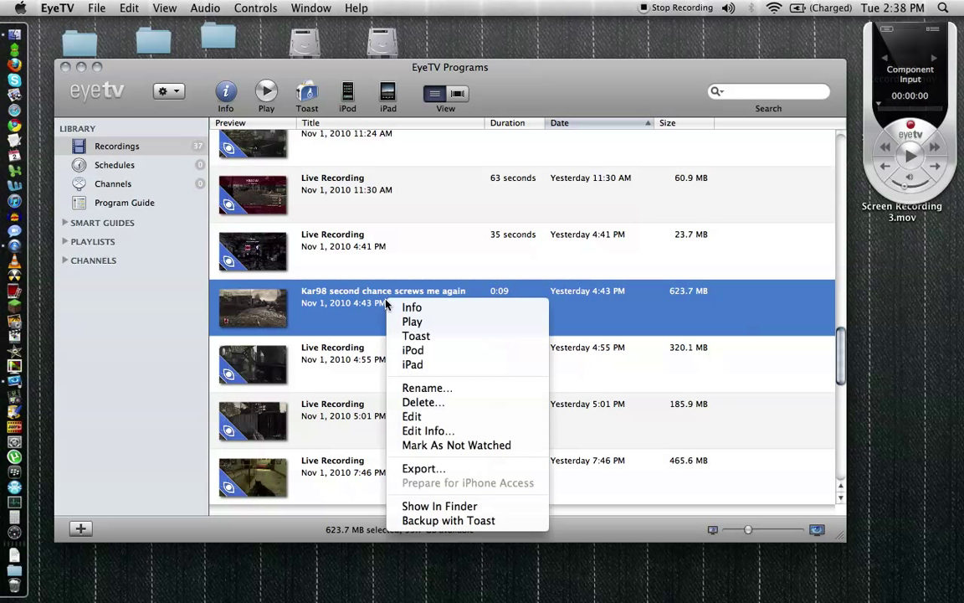
pyautogui.click(314, 302)
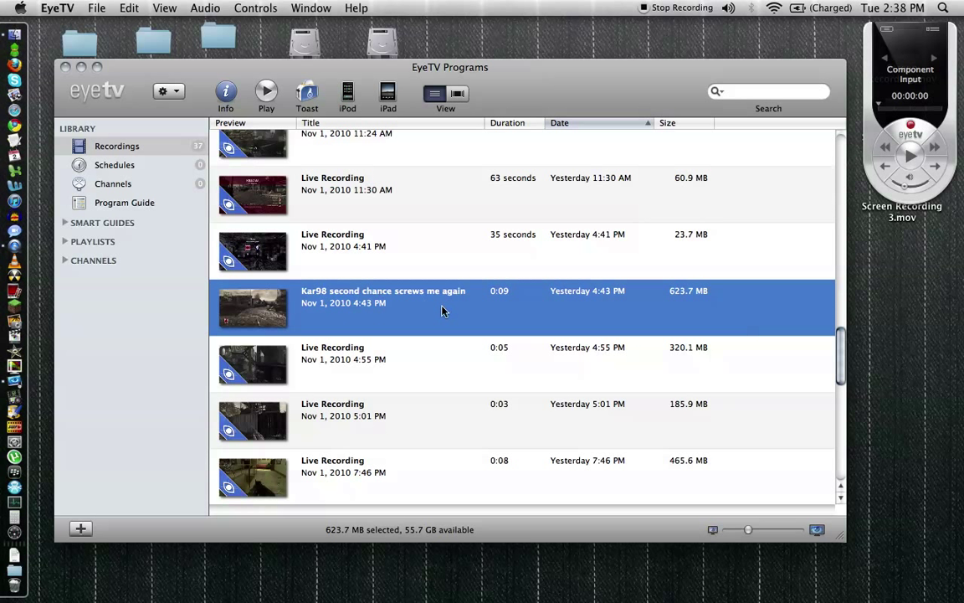
pyautogui.doubleClick(335, 311)
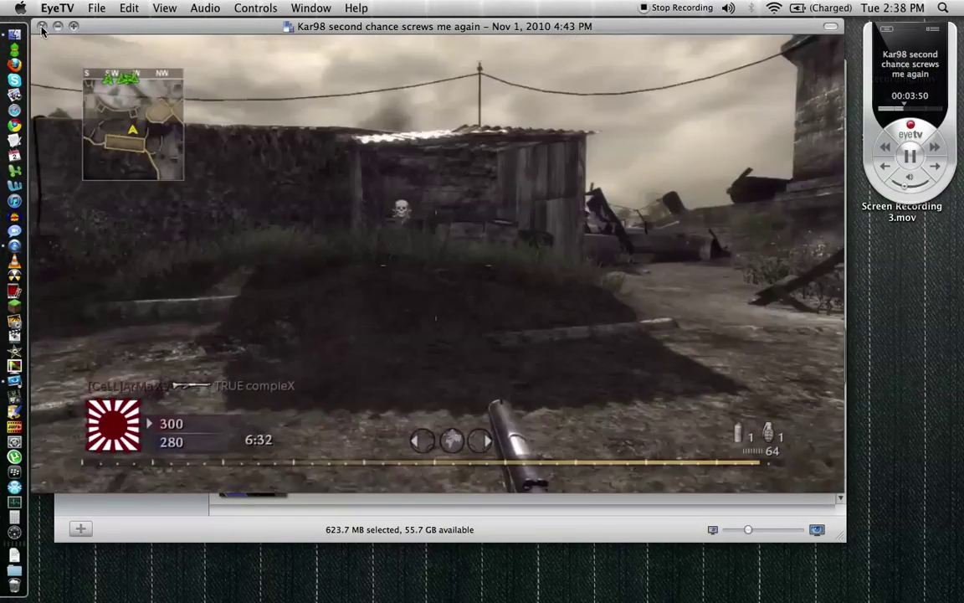
pyautogui.click(42, 26)
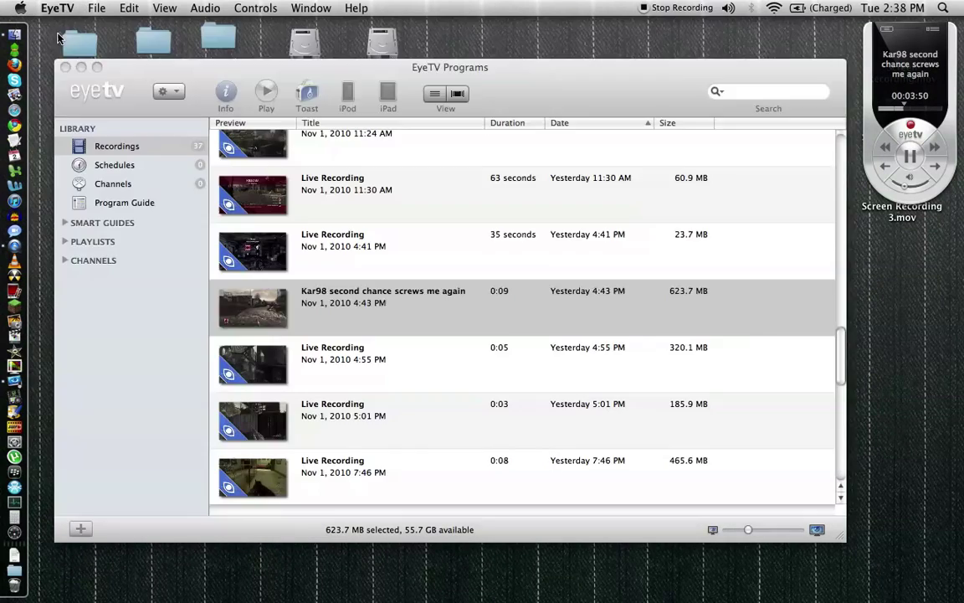
pyautogui.rightClick(339, 315)
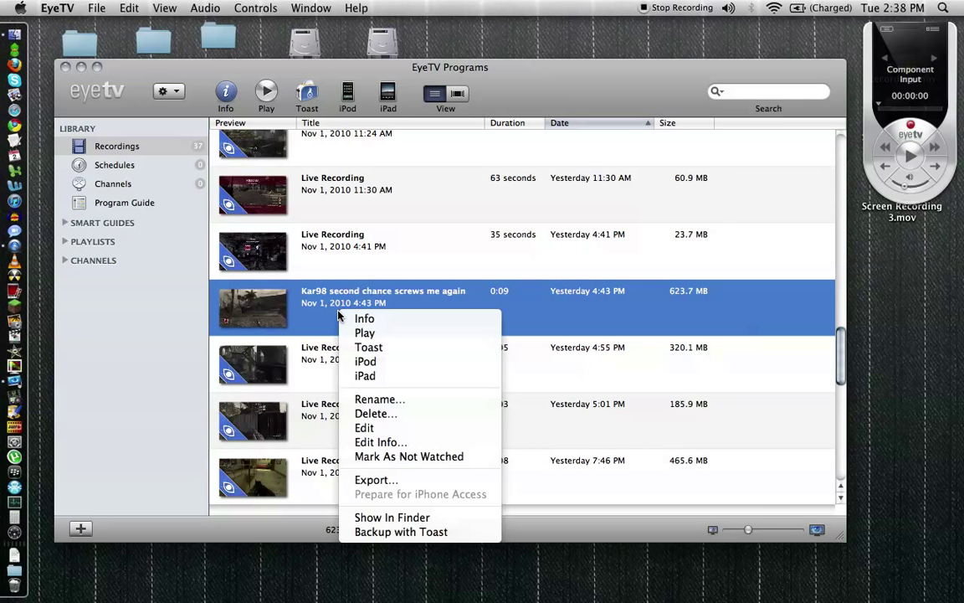
pyautogui.click(381, 478)
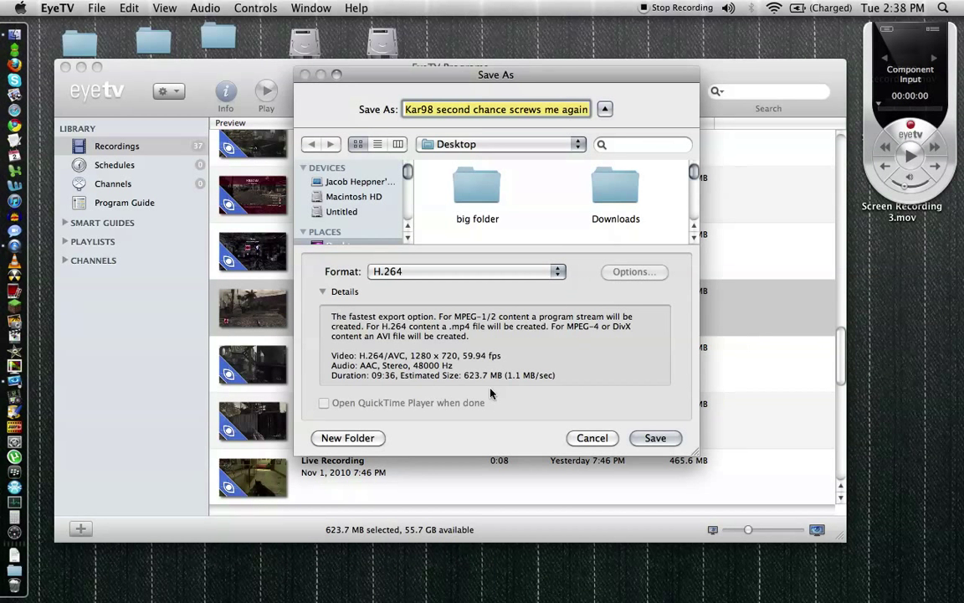
# Confirm H.264 as the export format, then cancel the export without saving.
pyautogui.click(534, 273)
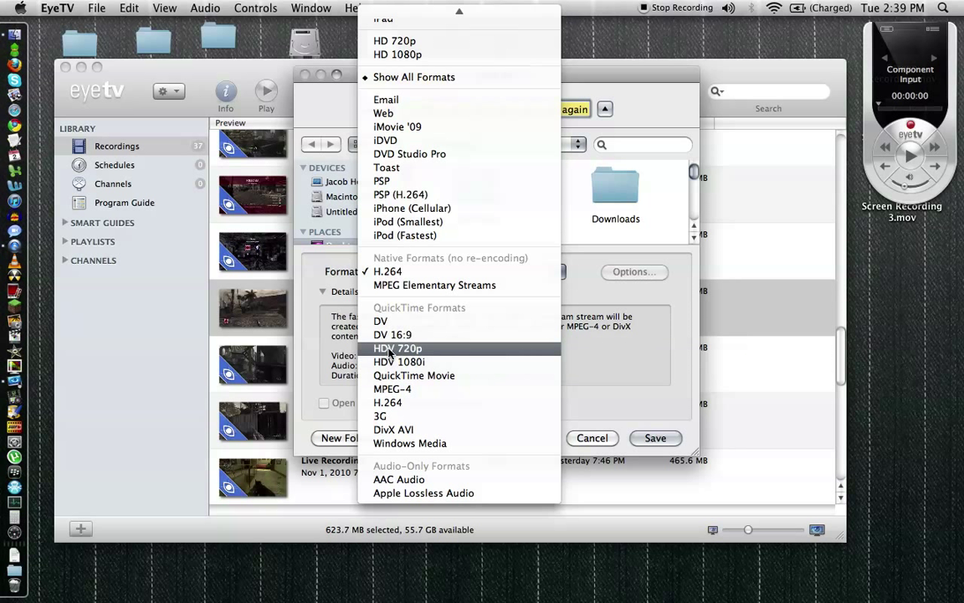
pyautogui.click(410, 275)
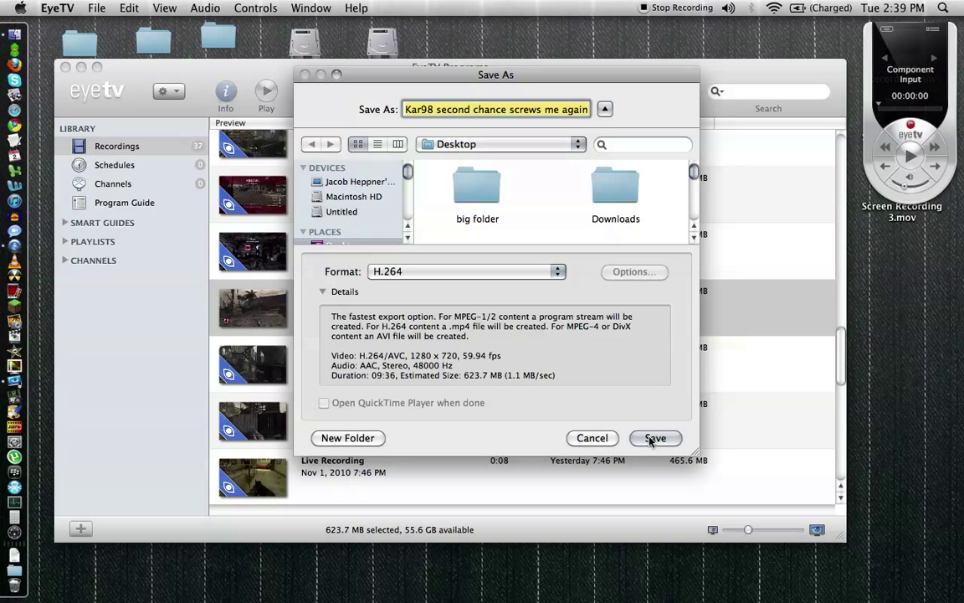
pyautogui.click(606, 441)
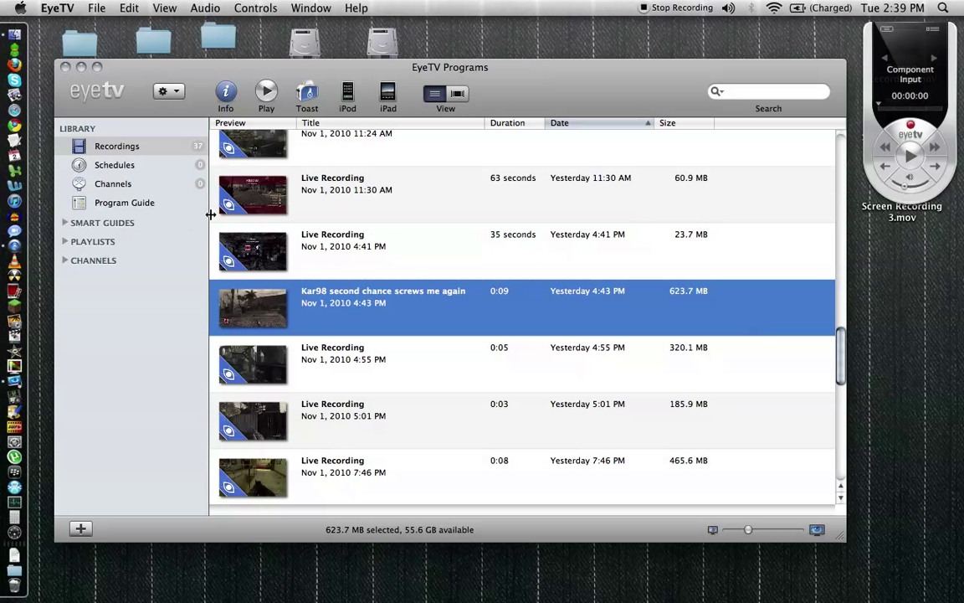
# Quit EyeTV from its menu bar menu.
pyautogui.click(42, 7)
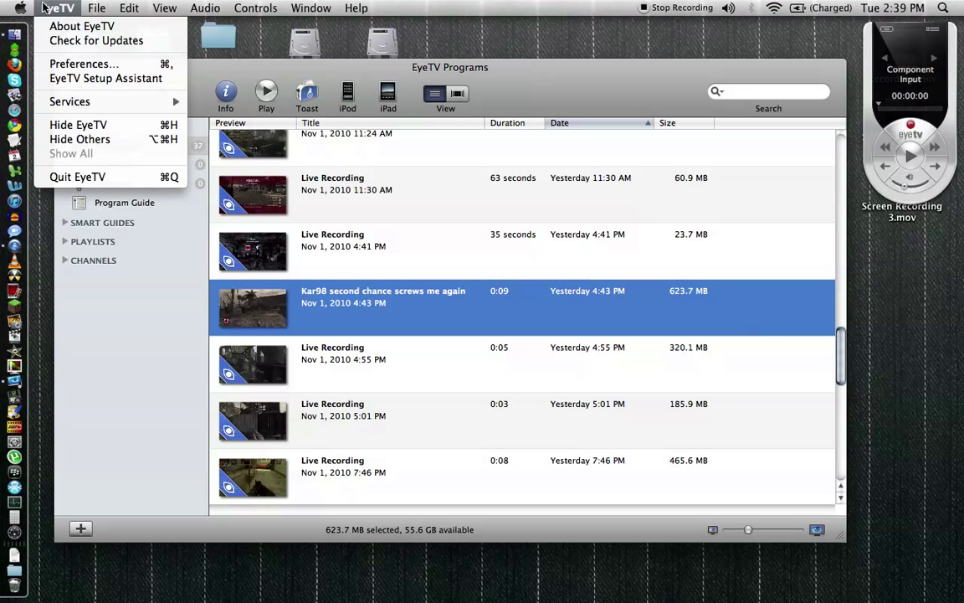
pyautogui.click(76, 177)
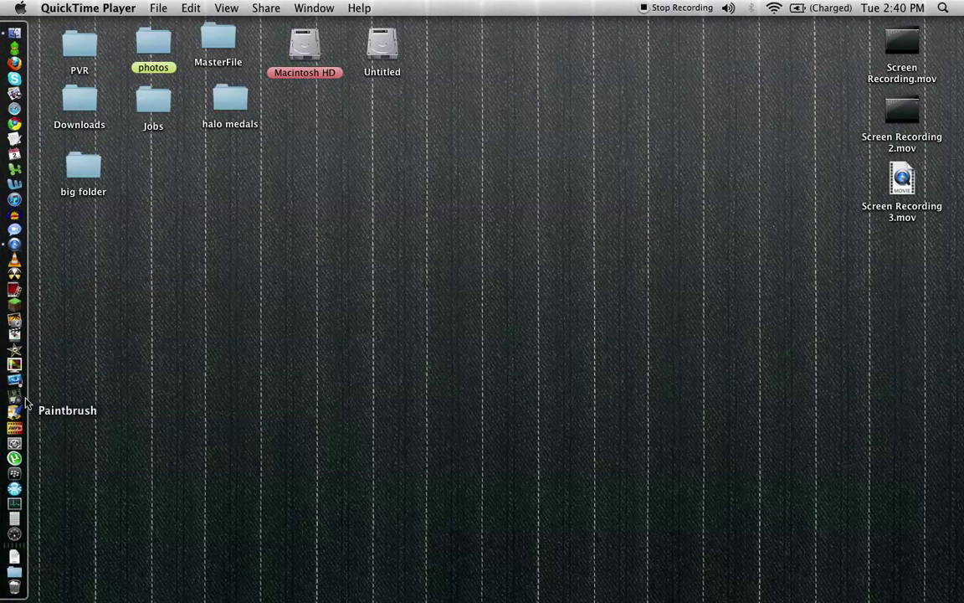
# Switch to iMovie, cancel a started movie import, and return to the Project Library.
pyautogui.click(15, 352)
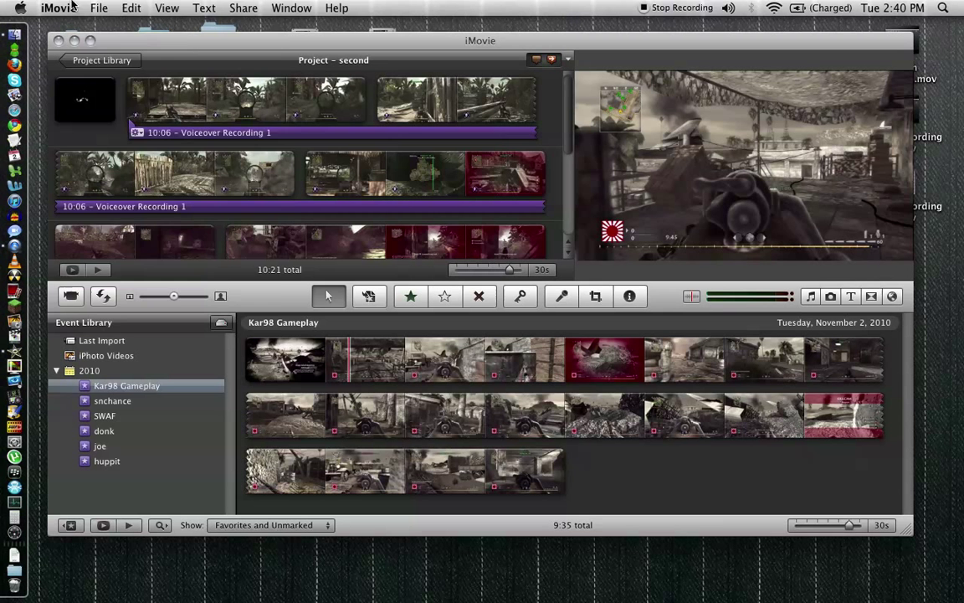
pyautogui.click(98, 8)
pyautogui.moveTo(143, 286)
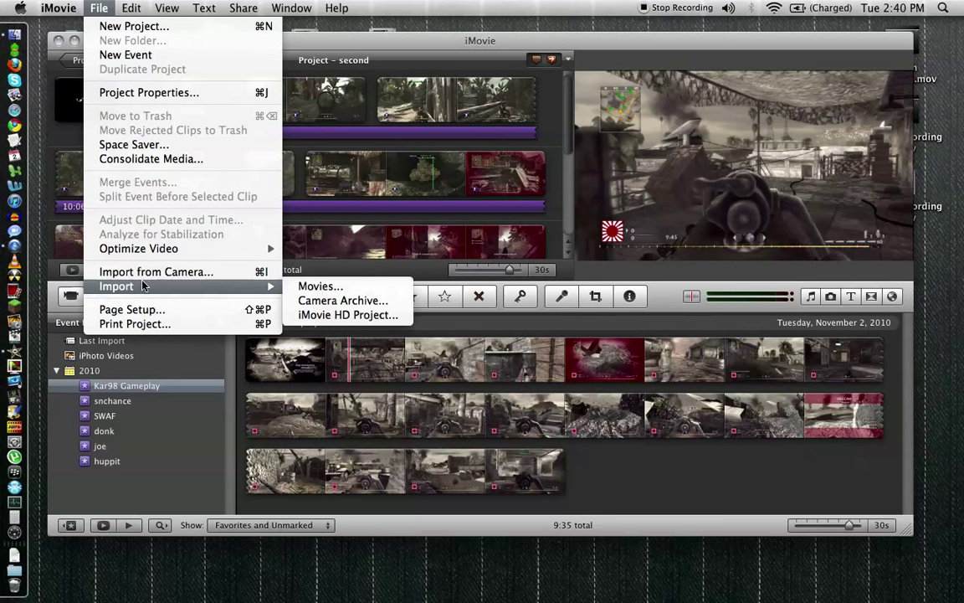
pyautogui.click(313, 288)
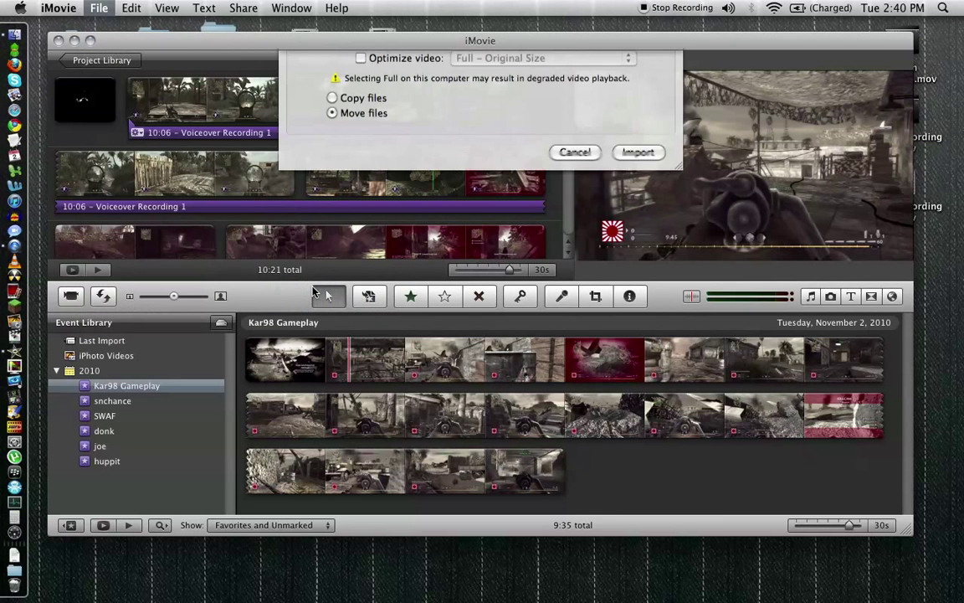
pyautogui.click(346, 315)
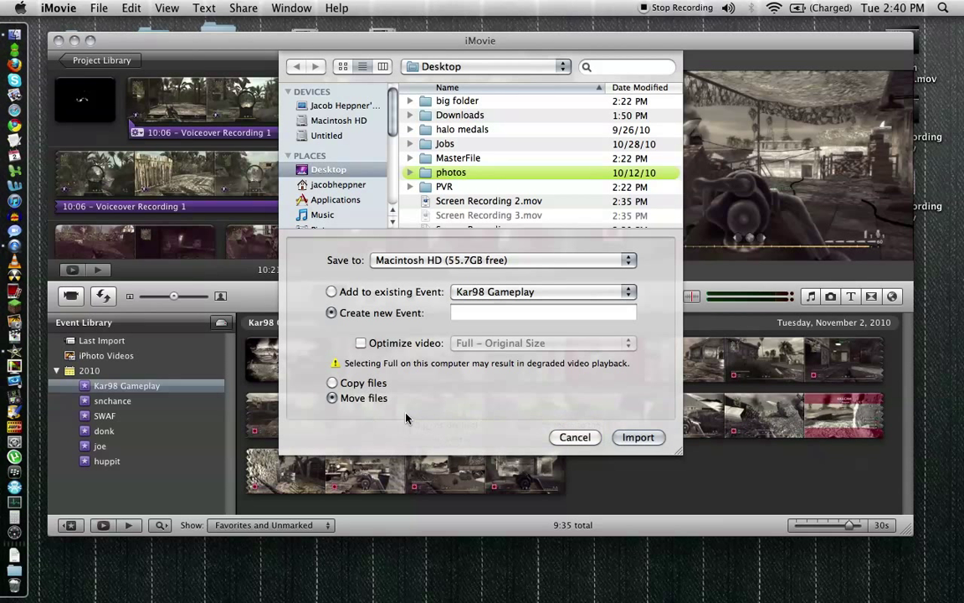
pyautogui.click(575, 437)
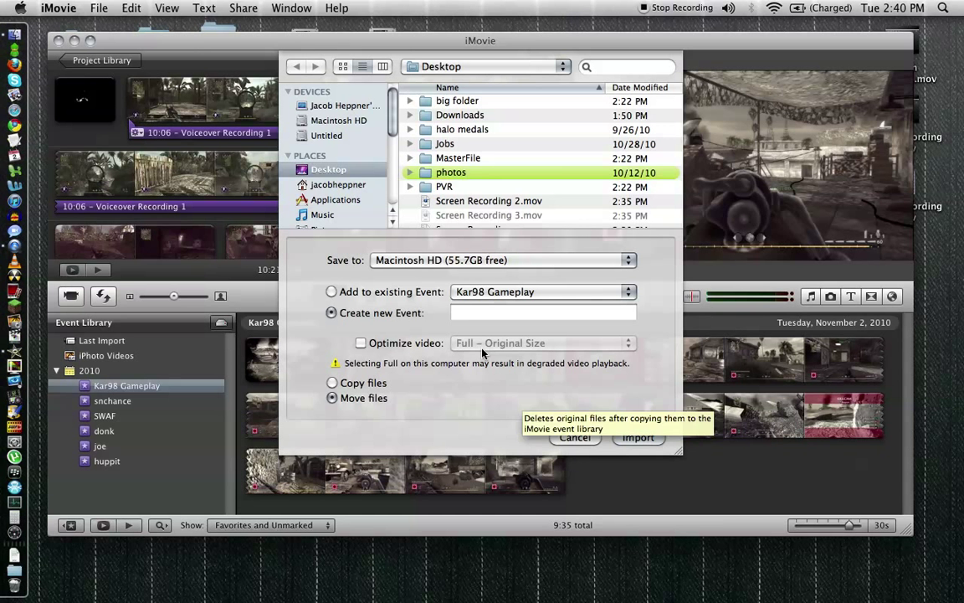
pyautogui.click(575, 437)
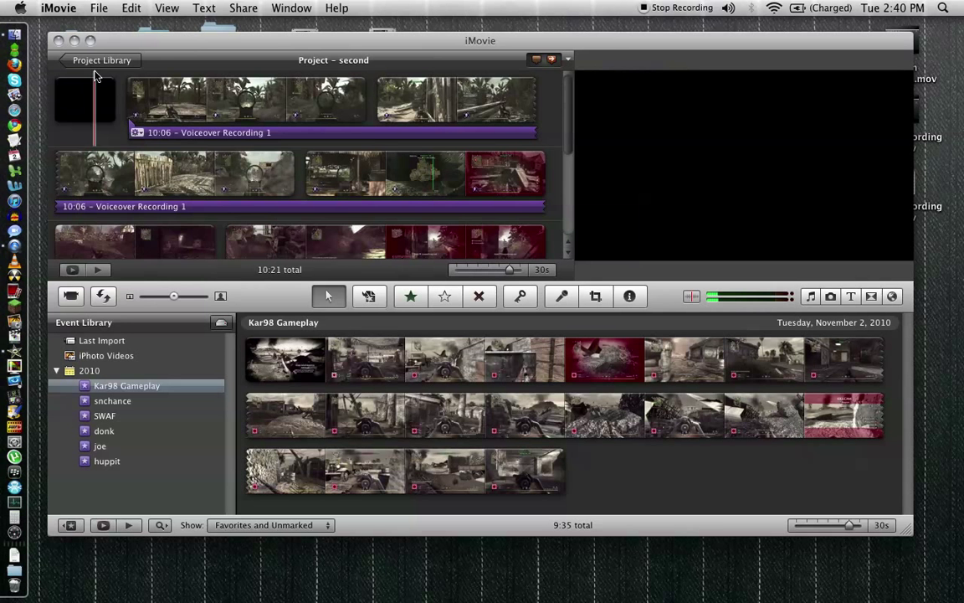
pyautogui.click(94, 60)
# Create the 'Kar 98 Gameplay' project with Widescreen (16:9) aspect ratio and no theme.
pyautogui.rightClick(147, 154)
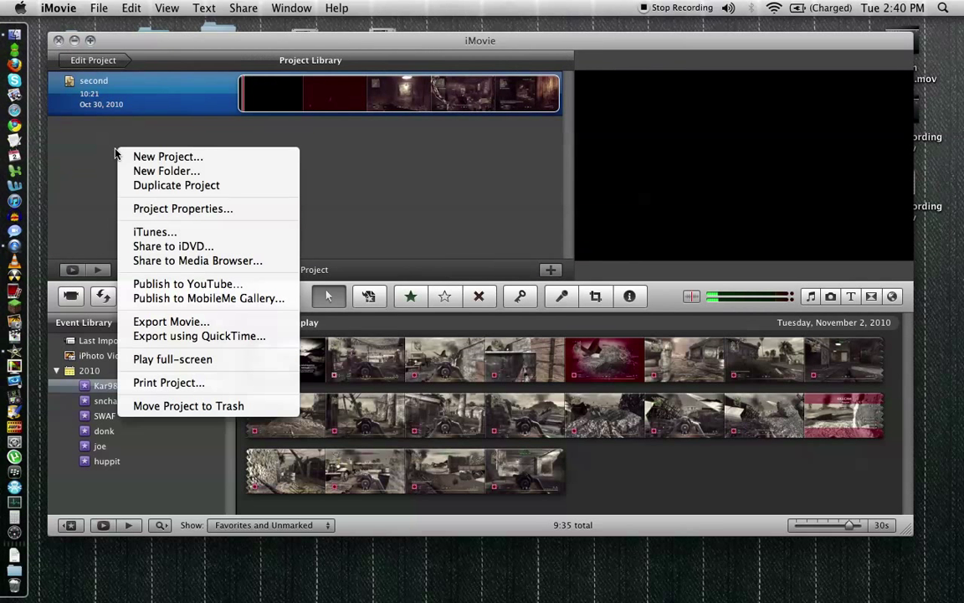
pyautogui.click(122, 155)
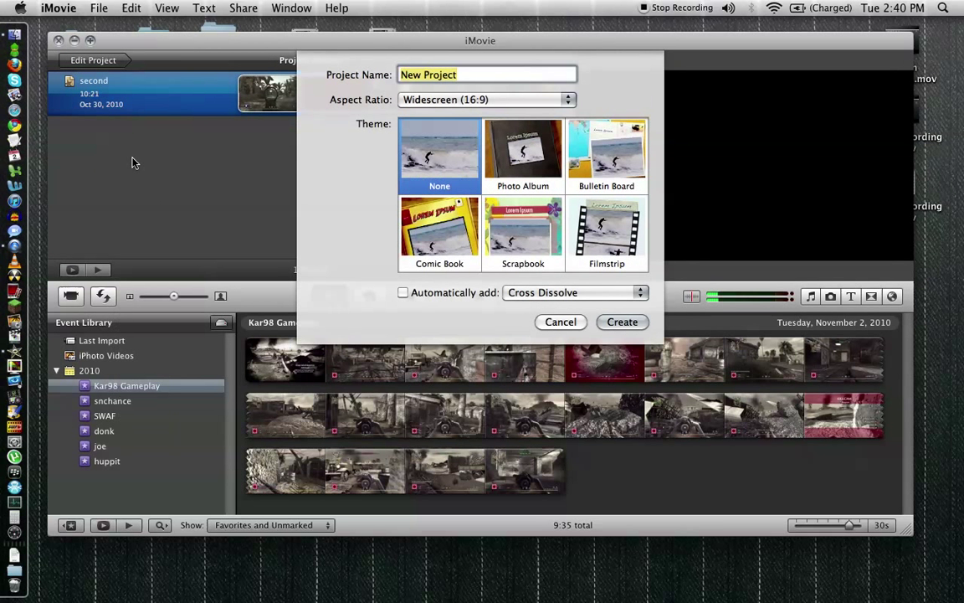
pyautogui.write('Kar')
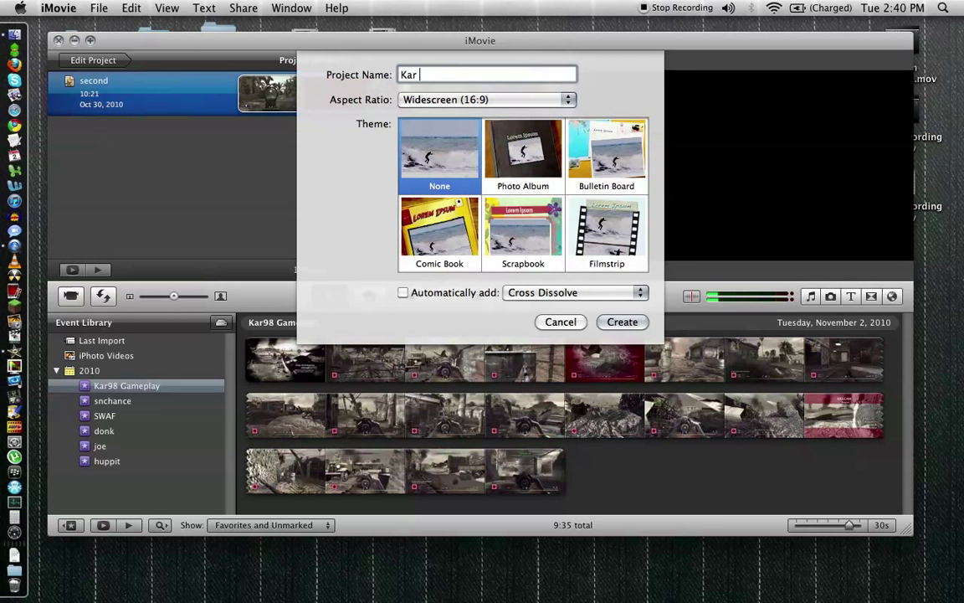
pyautogui.write(' 98 Gameplay')
pyautogui.click(511, 104)
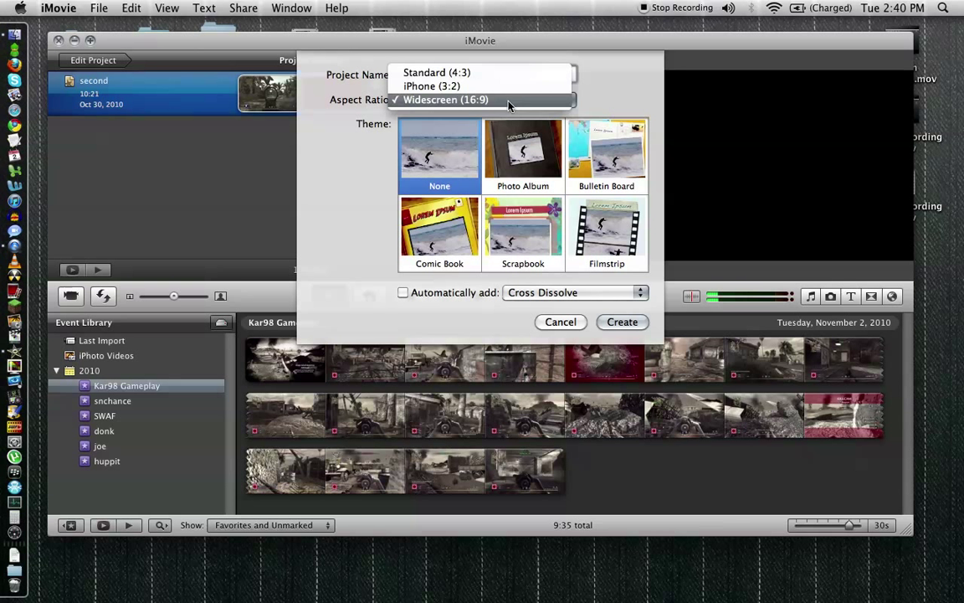
pyautogui.click(599, 102)
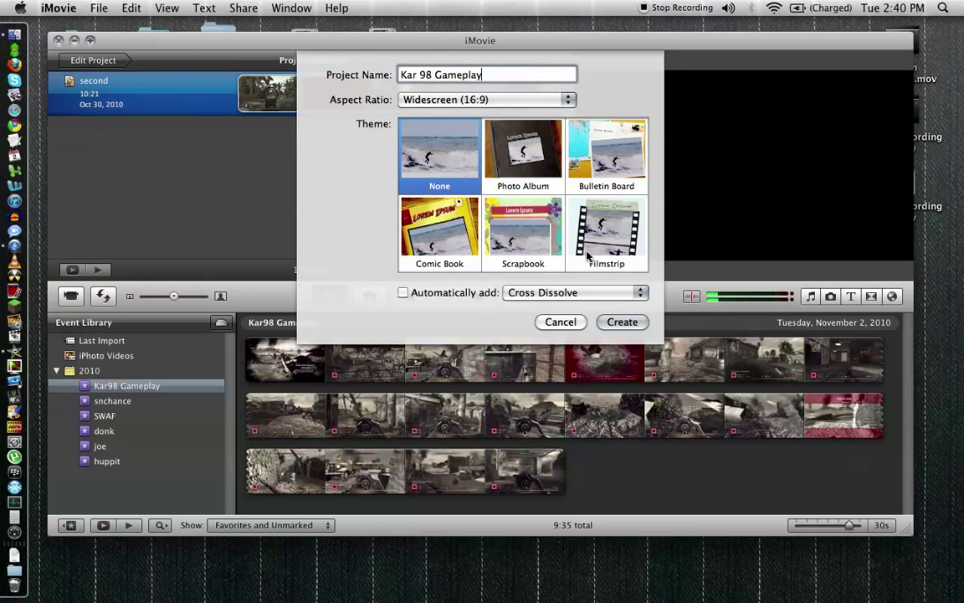
pyautogui.click(622, 322)
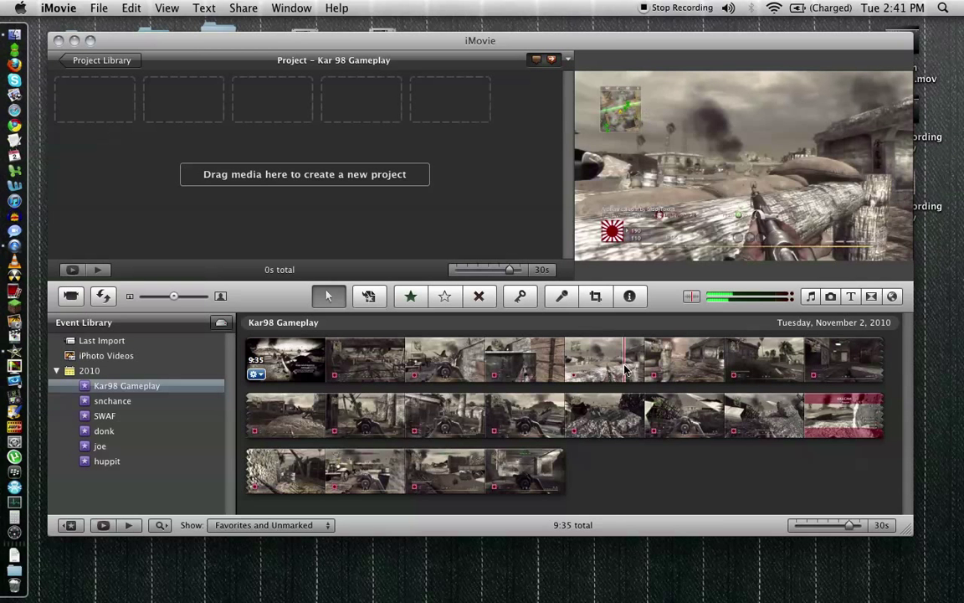
# Add a 17-second range of Kar98 gameplay footage to the project and play it.
pyautogui.moveTo(624, 368); pyautogui.dragTo(676, 366)
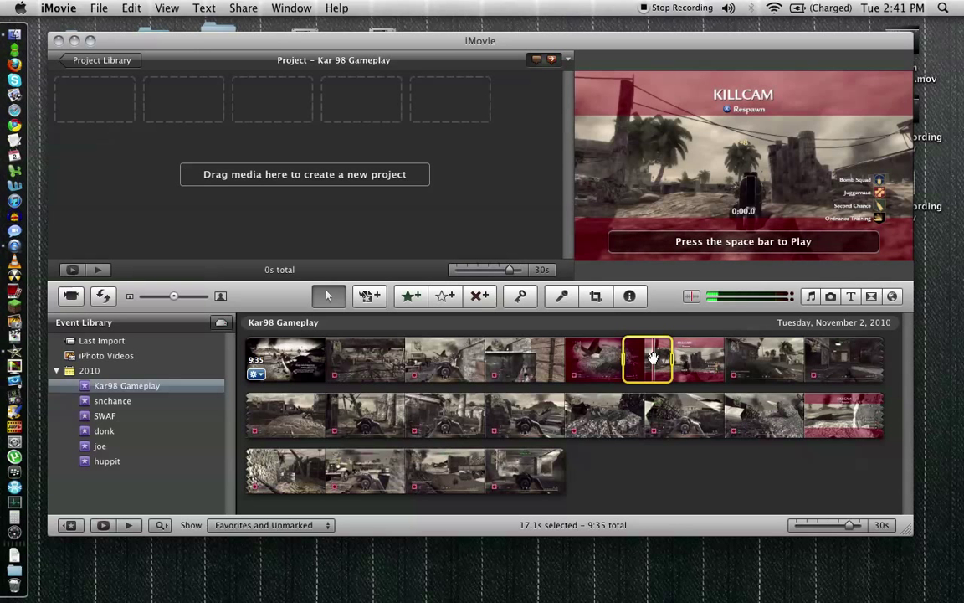
pyautogui.moveTo(653, 358); pyautogui.dragTo(108, 102)
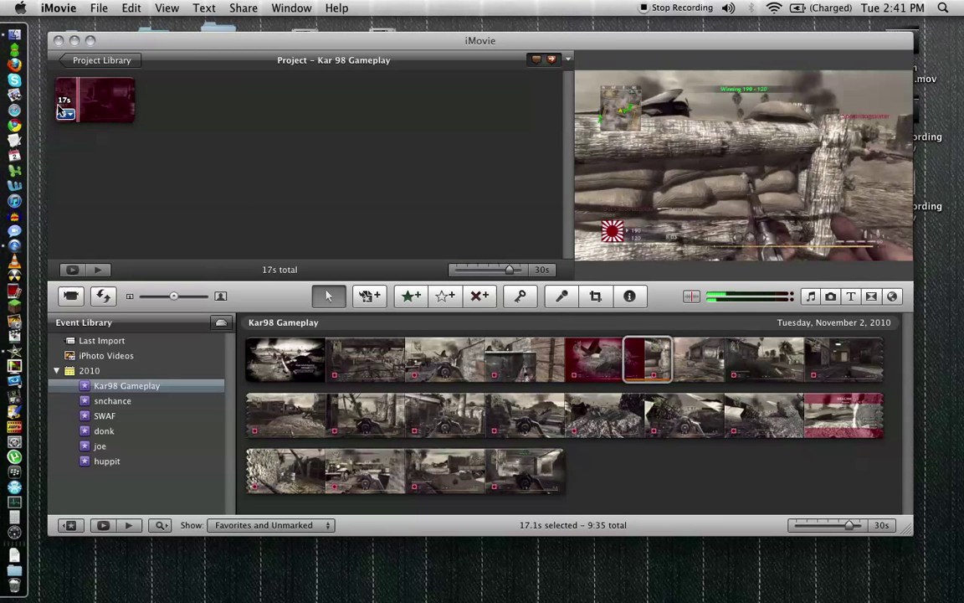
pyautogui.press('space')
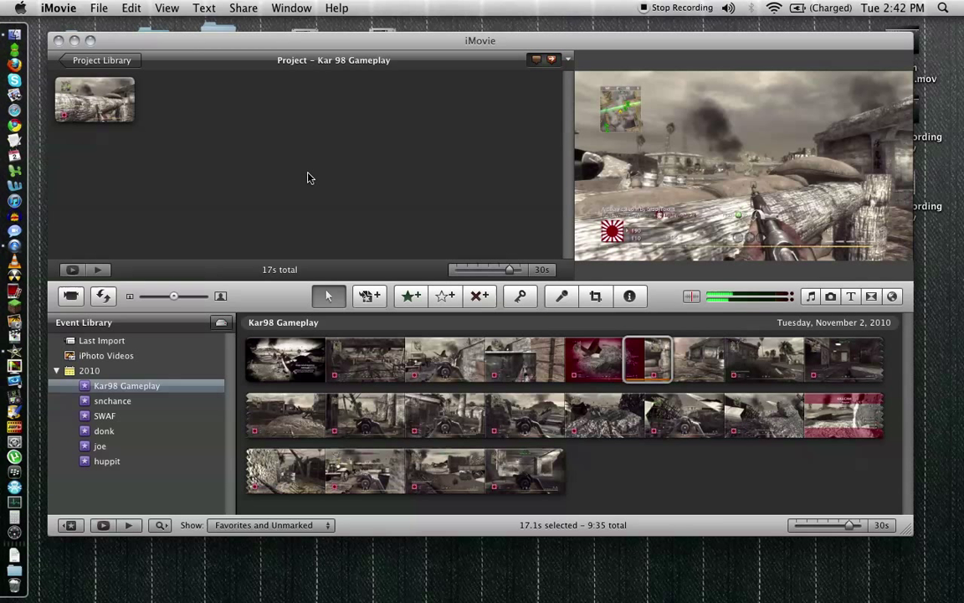
# Open the MPEG-4 export settings from the Share menu's export option.
pyautogui.click(243, 7)
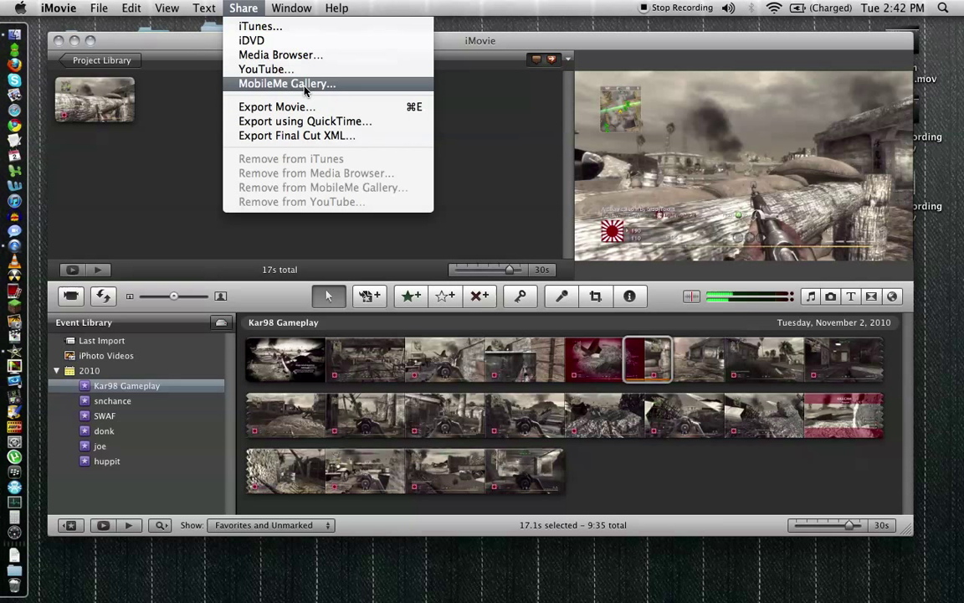
pyautogui.click(362, 124)
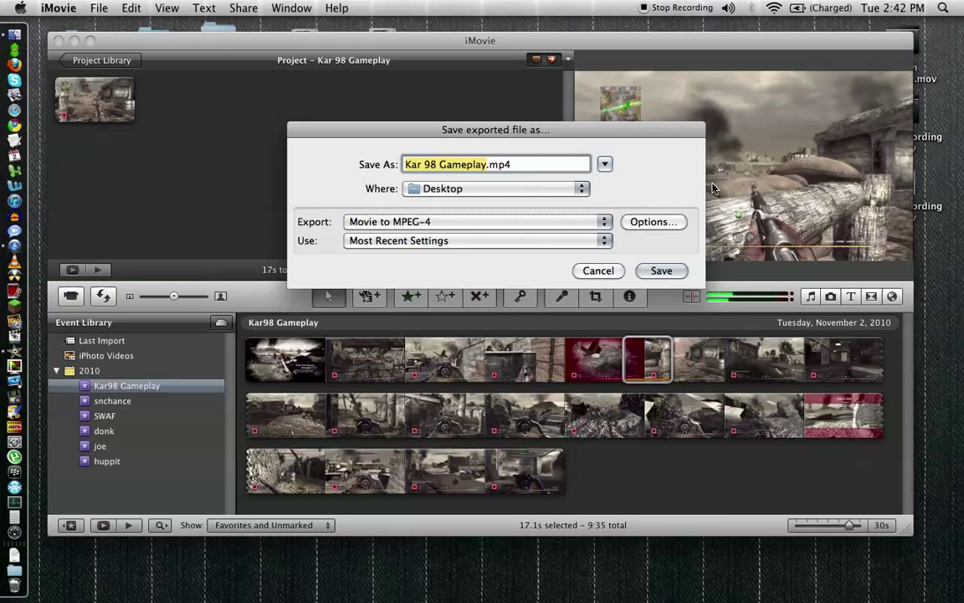
pyautogui.click(654, 222)
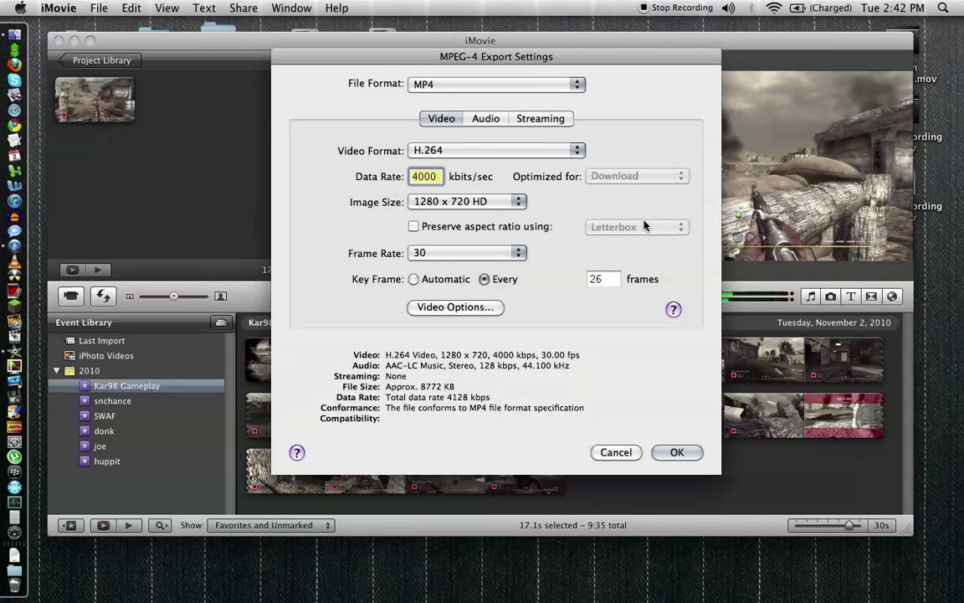
pyautogui.moveTo(514, 53); pyautogui.dragTo(520, 106)
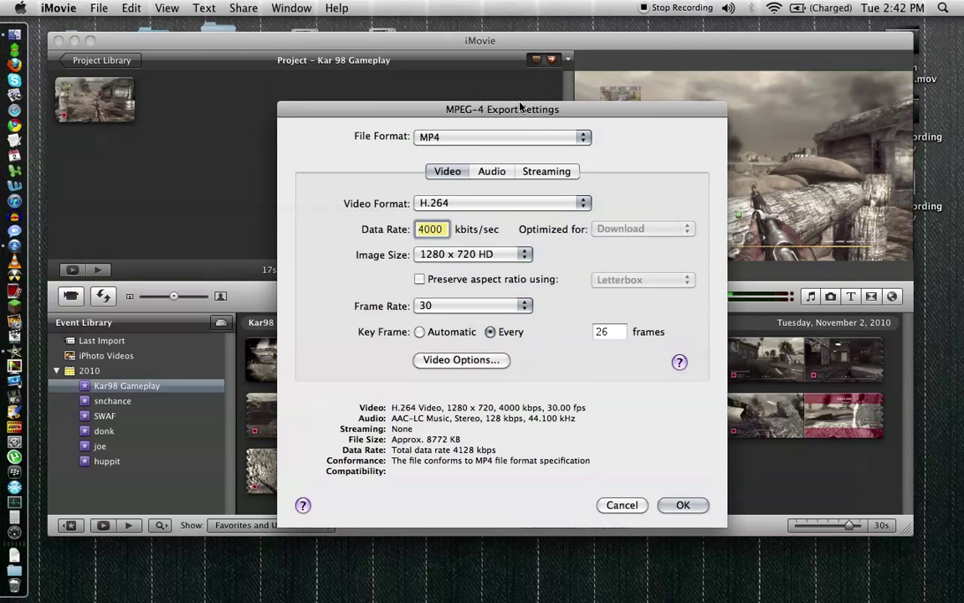
# Confirm MP4 file format, H.264 video format and 1280 x 720 HD image size.
pyautogui.click(446, 139)
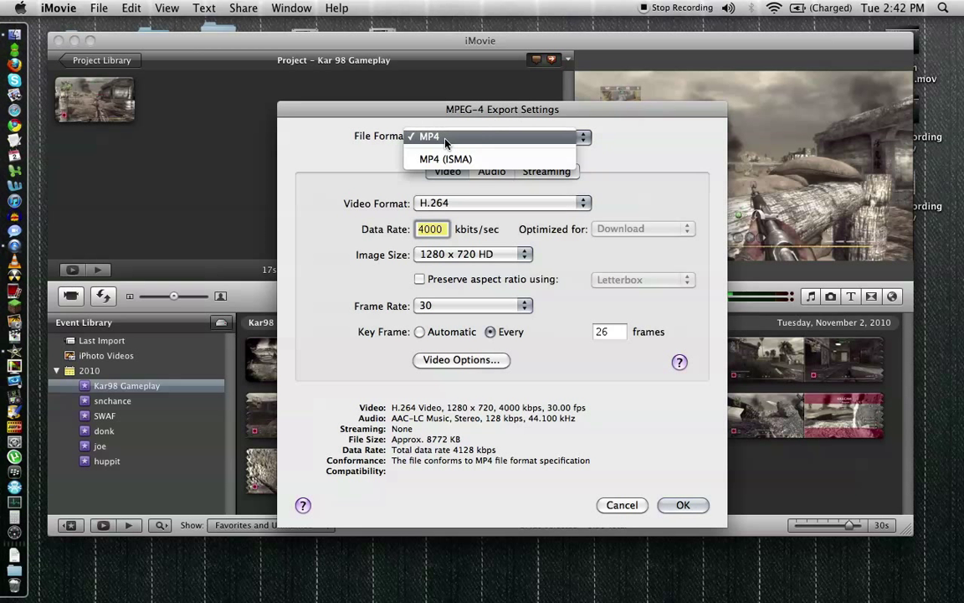
pyautogui.click(364, 134)
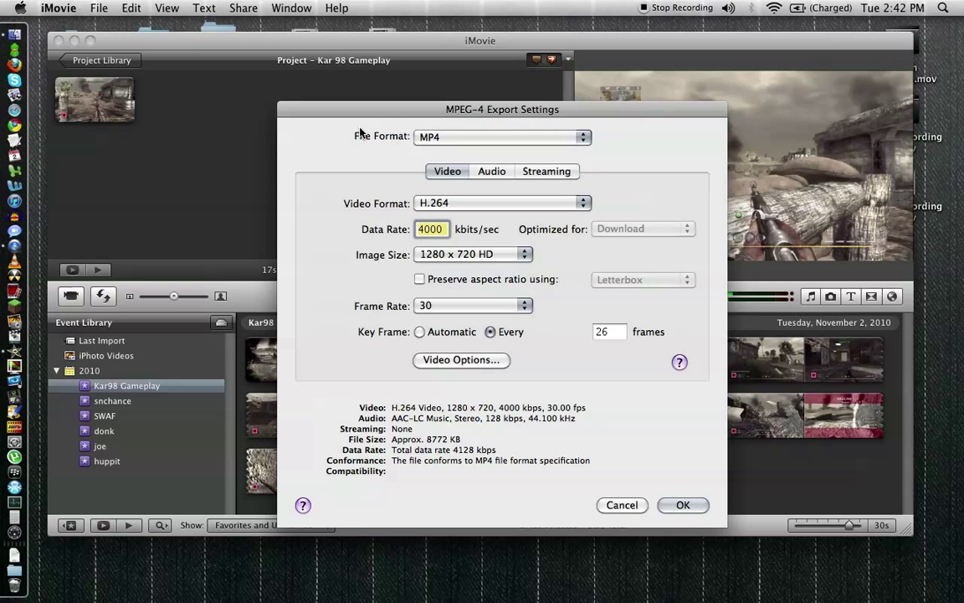
pyautogui.click(470, 205)
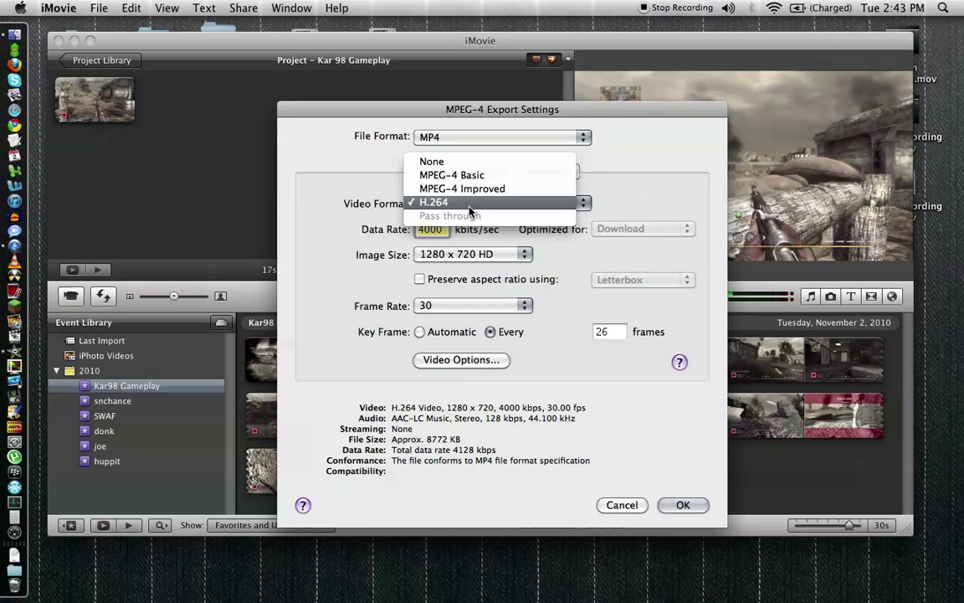
pyautogui.click(649, 196)
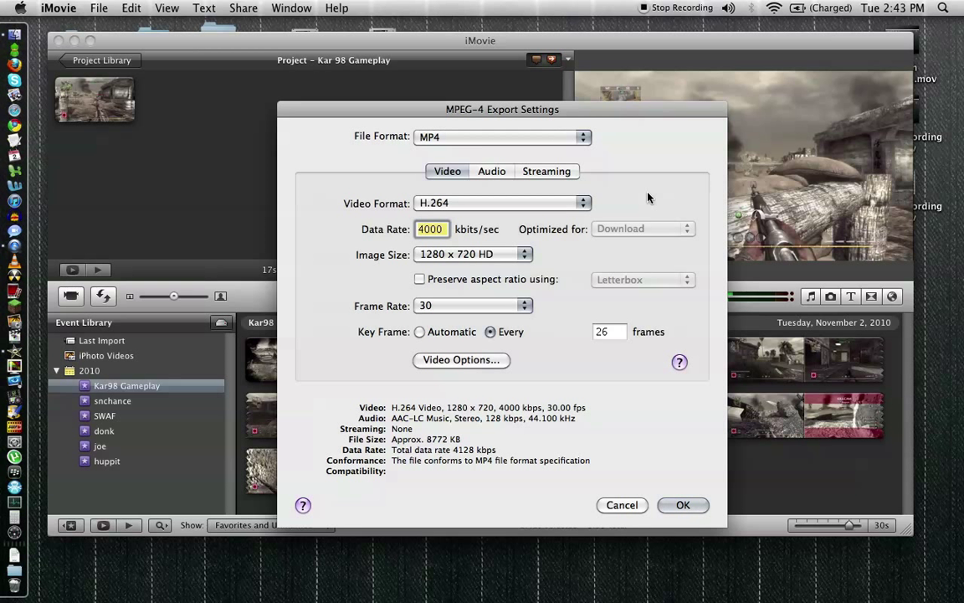
pyautogui.click(486, 254)
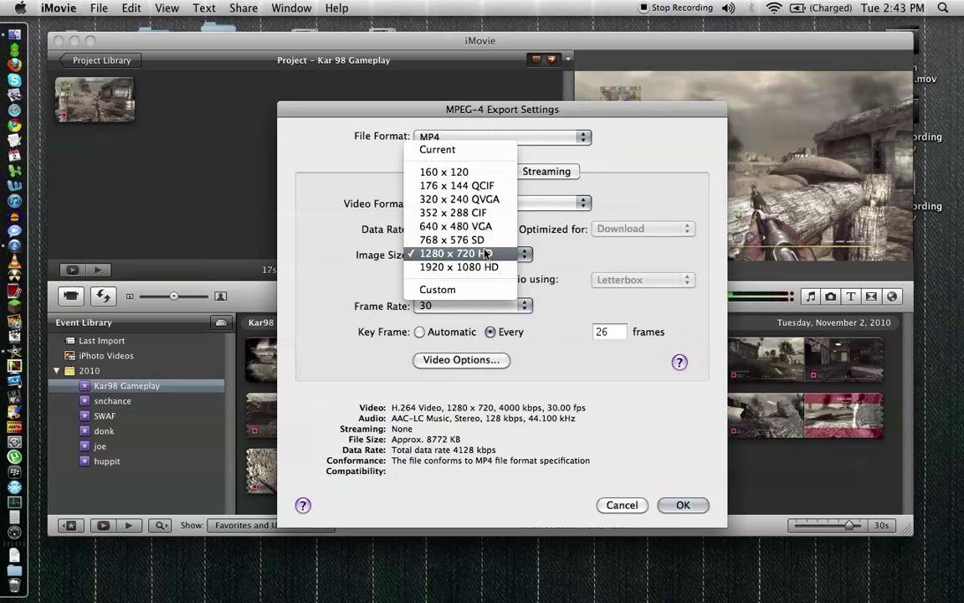
pyautogui.click(485, 254)
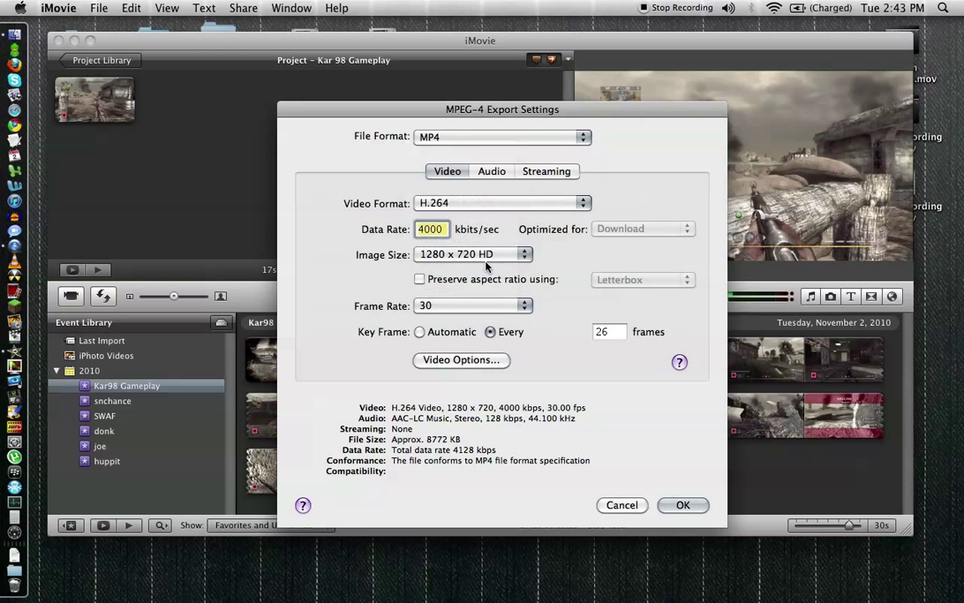
pyautogui.click(485, 255)
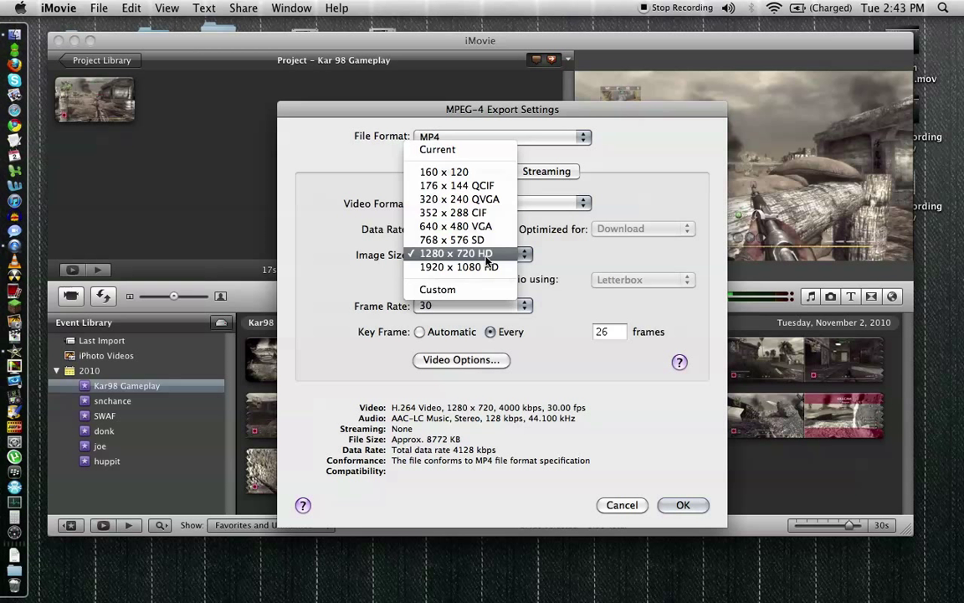
pyautogui.click(485, 256)
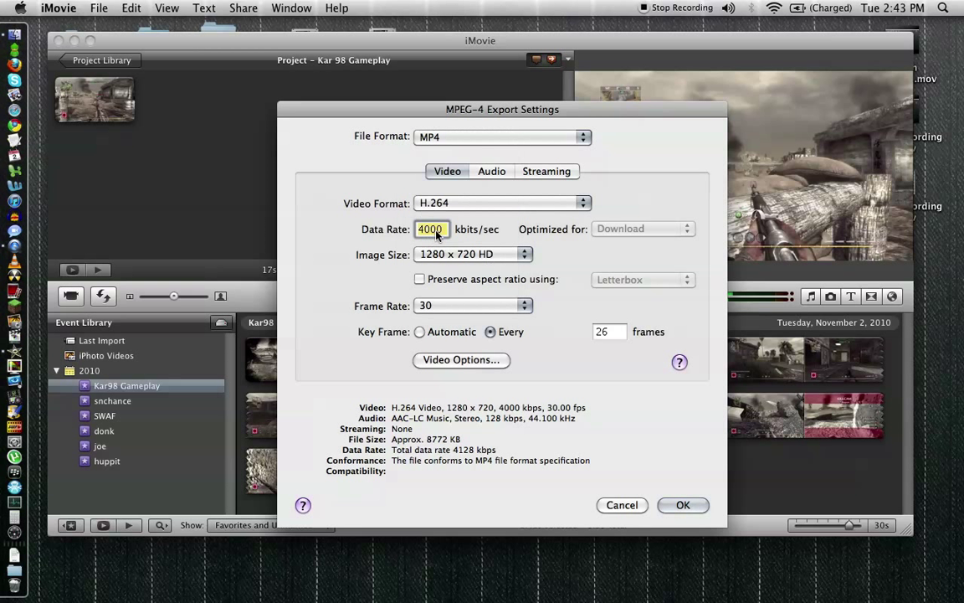
# Enter a data rate of 3000, then discard the export settings.
pyautogui.write('3')
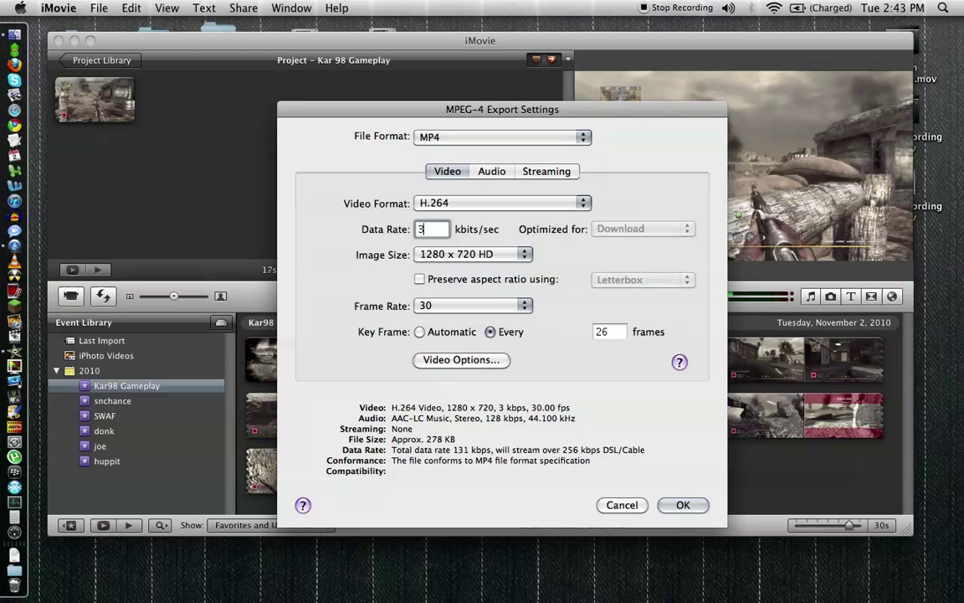
pyautogui.write('5')
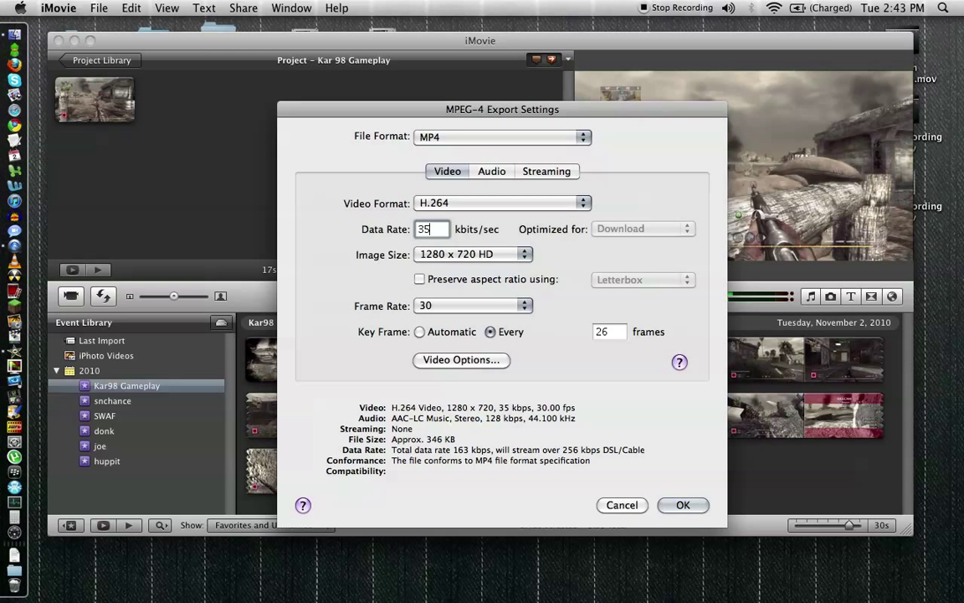
pyautogui.press('BackSpace')
pyautogui.write('00')
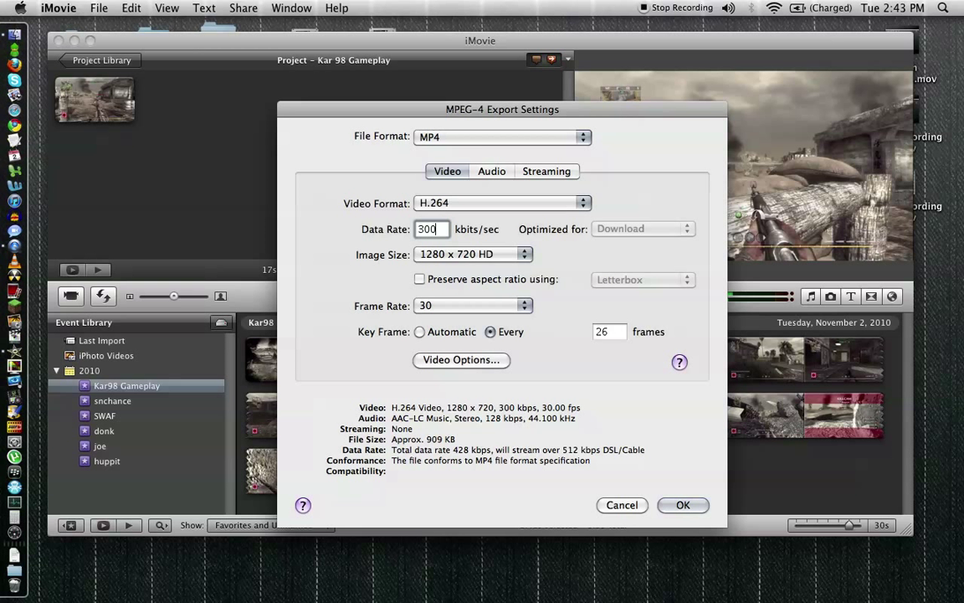
pyautogui.write('0')
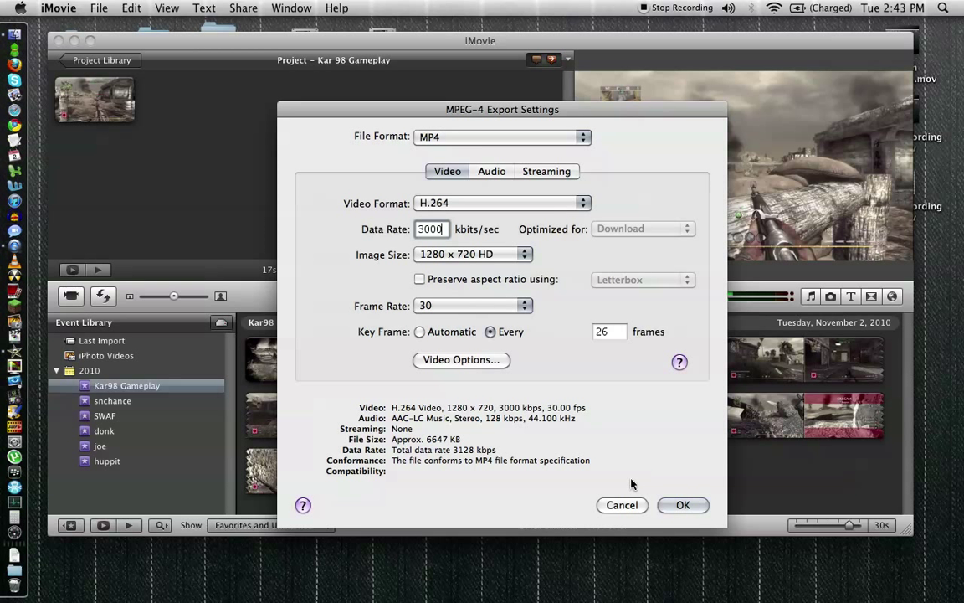
pyautogui.click(629, 507)
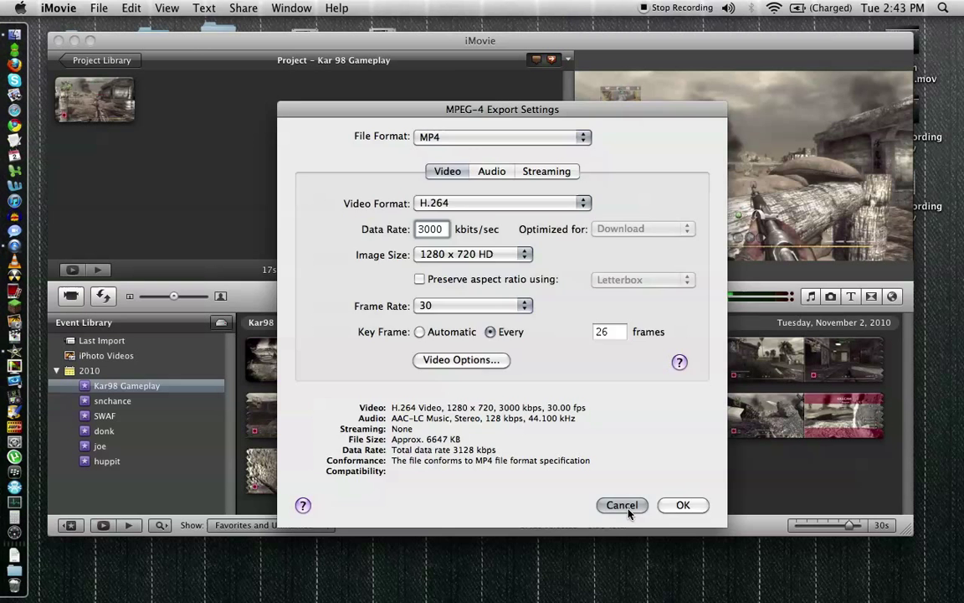
# Delete the project clip's last seconds to make it 12s, then export it as a movie.
pyautogui.click(599, 270)
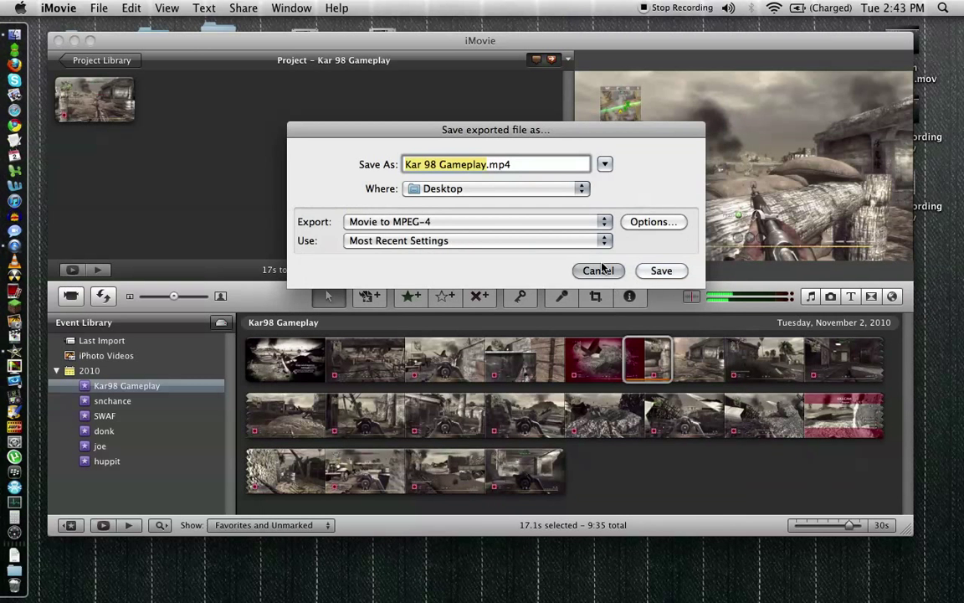
pyautogui.click(132, 106)
pyautogui.moveTo(134, 105); pyautogui.dragTo(110, 104)
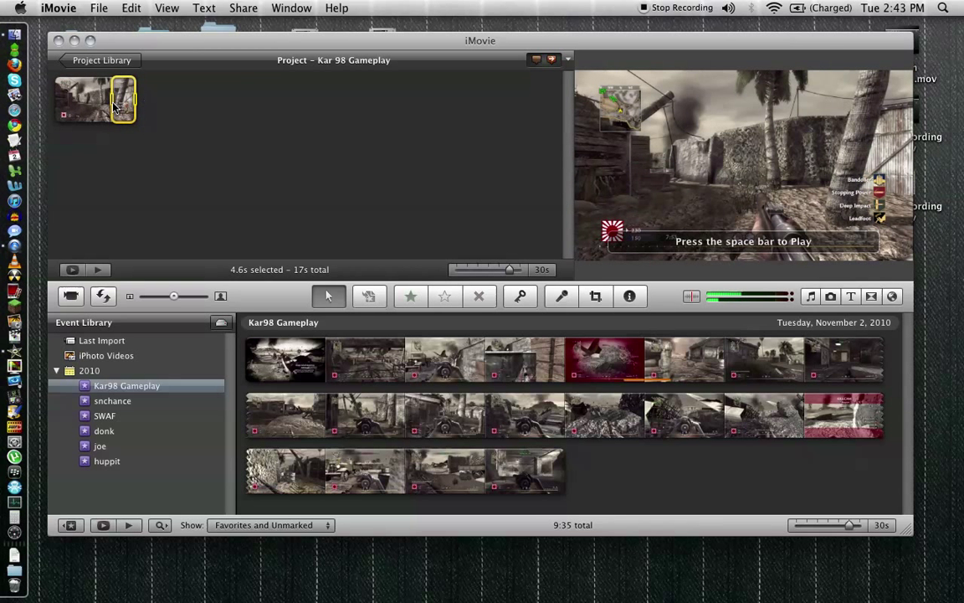
pyautogui.press('Delete')
pyautogui.click(242, 8)
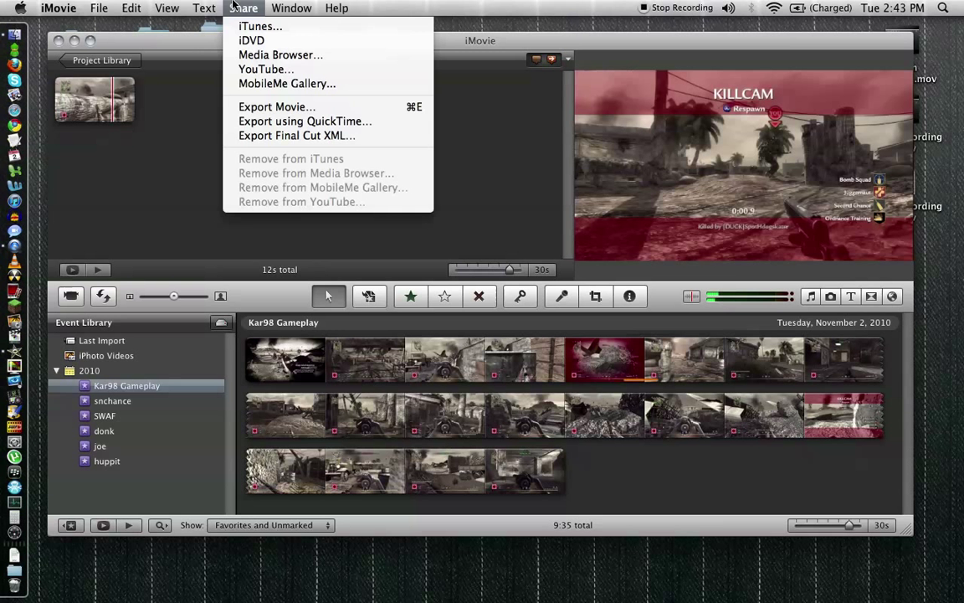
pyautogui.click(306, 123)
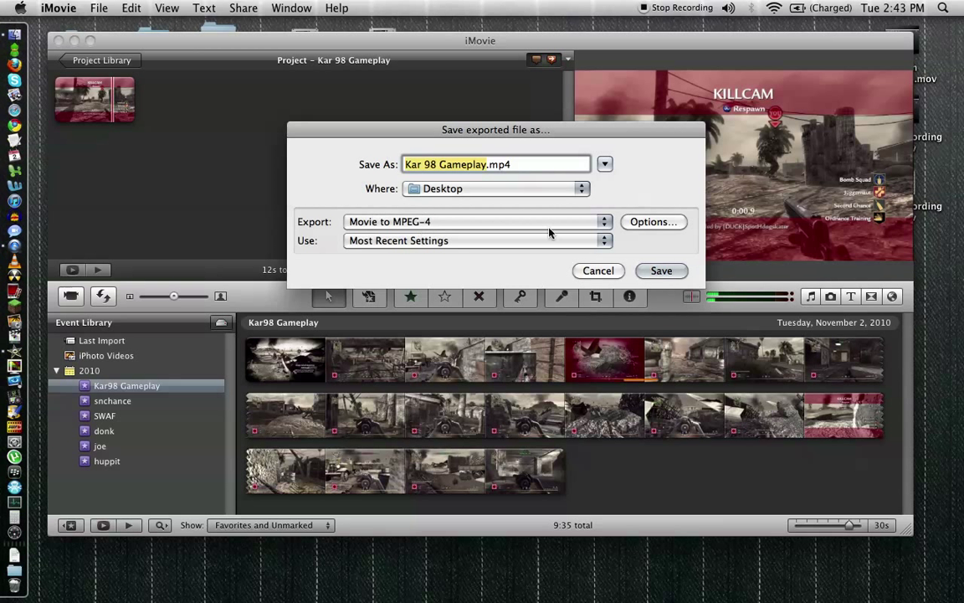
# Save Kar 98 Gameplay.mp4 to the Desktop to begin exporting.
pyautogui.click(661, 271)
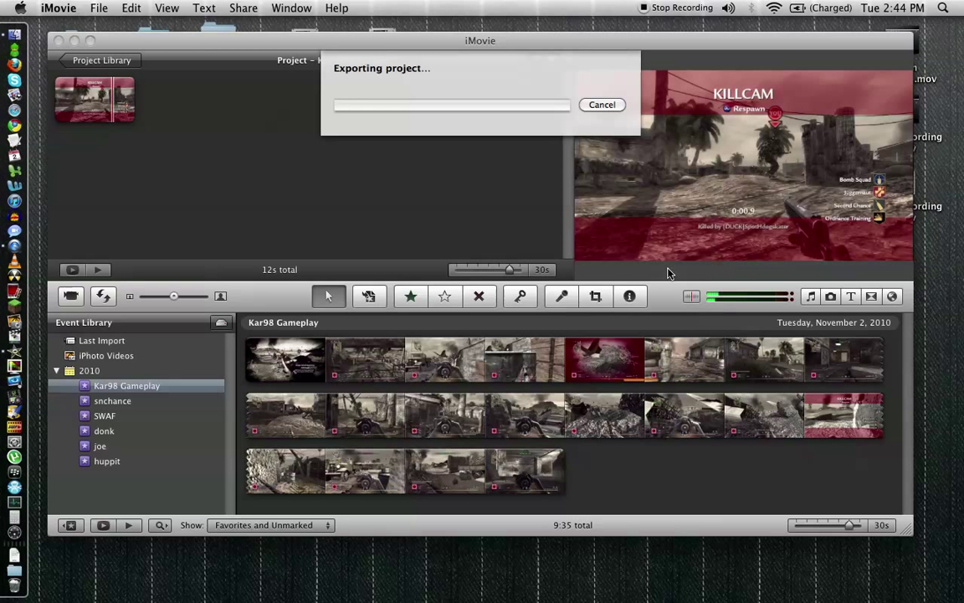